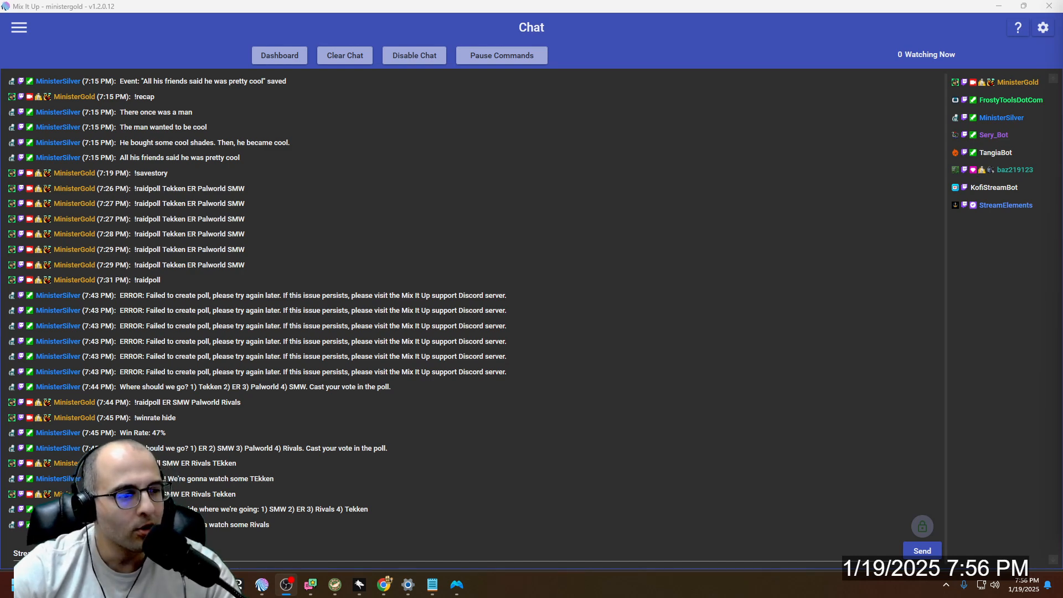
Step: Move the stream chat window into view and send the chat command "!raidpoll SMW Rivals Tekken ER"
{"action": "left_click_drag", "start_coordinate": [584, 109], "coordinate": [421, 35]}
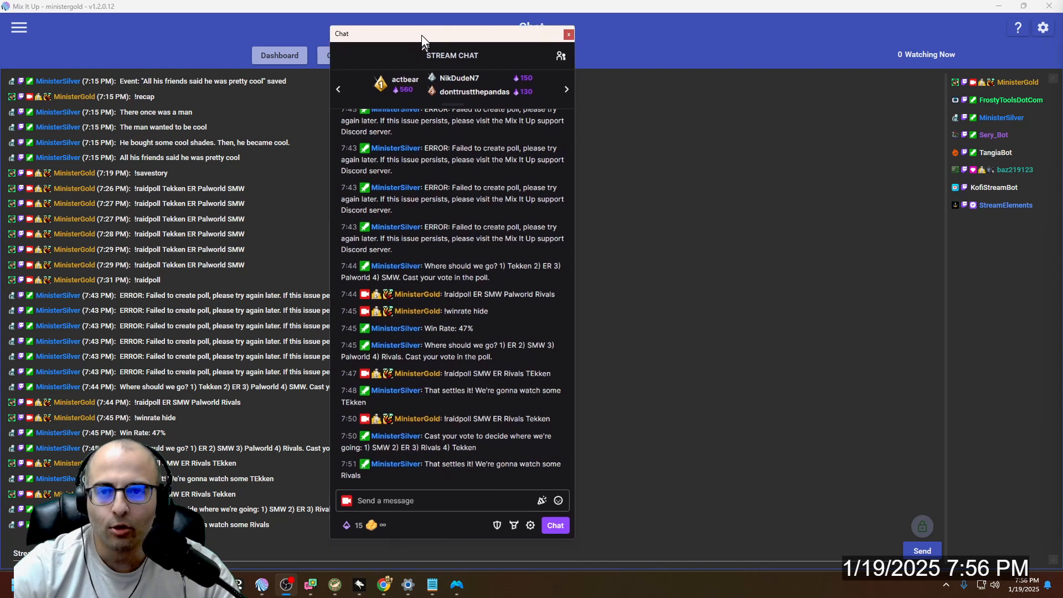
{"action": "left_click", "coordinate": [431, 493]}
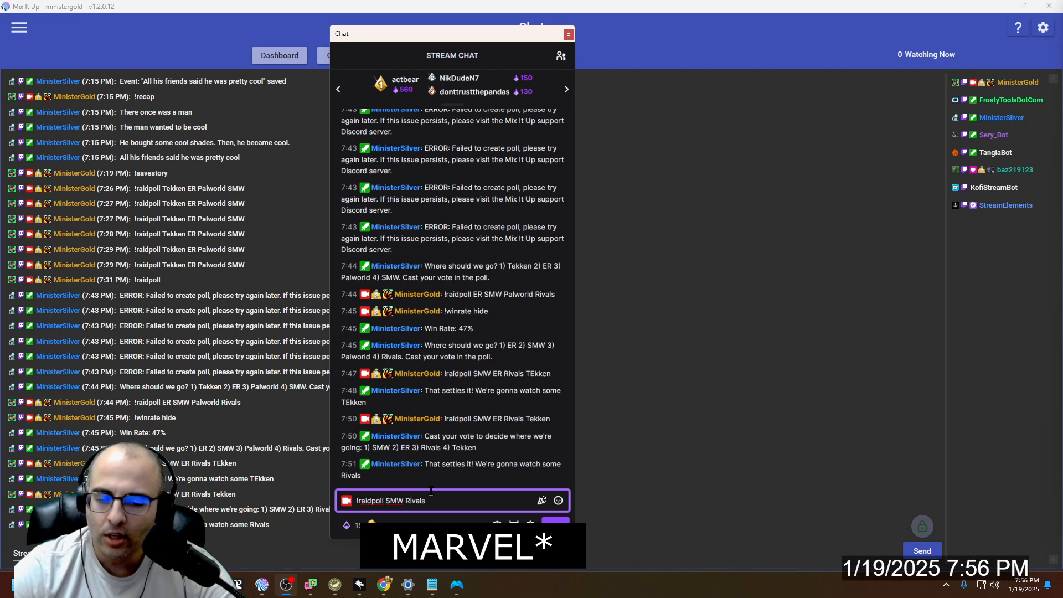
{"action": "type", "text": "T"}
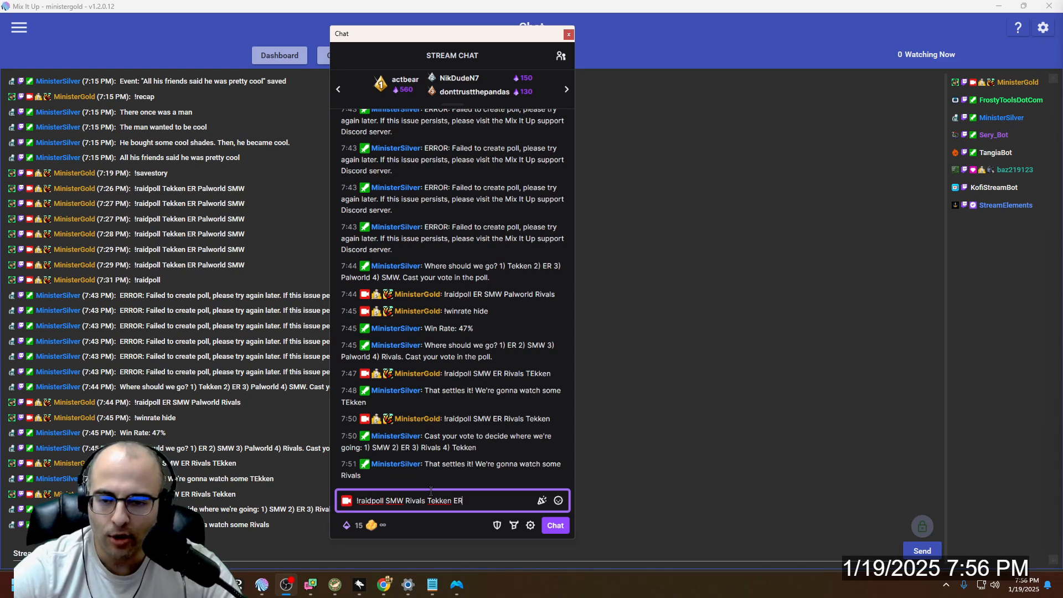
{"action": "type", "text": "ekken ER"}
{"action": "key", "text": "Return"}
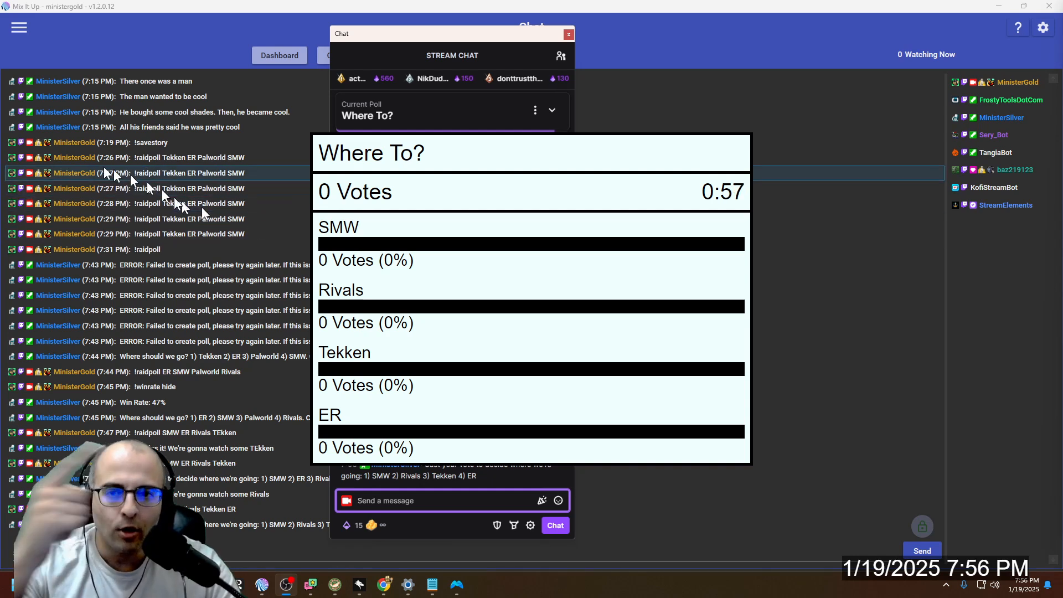
Step: Vote for SMW in the "Where To?" poll, keeping the chat window clear of the poll overlay and main menu
{"action": "left_click_drag", "start_coordinate": [448, 45], "coordinate": [199, 56]}
{"action": "left_click", "coordinate": [219, 129]}
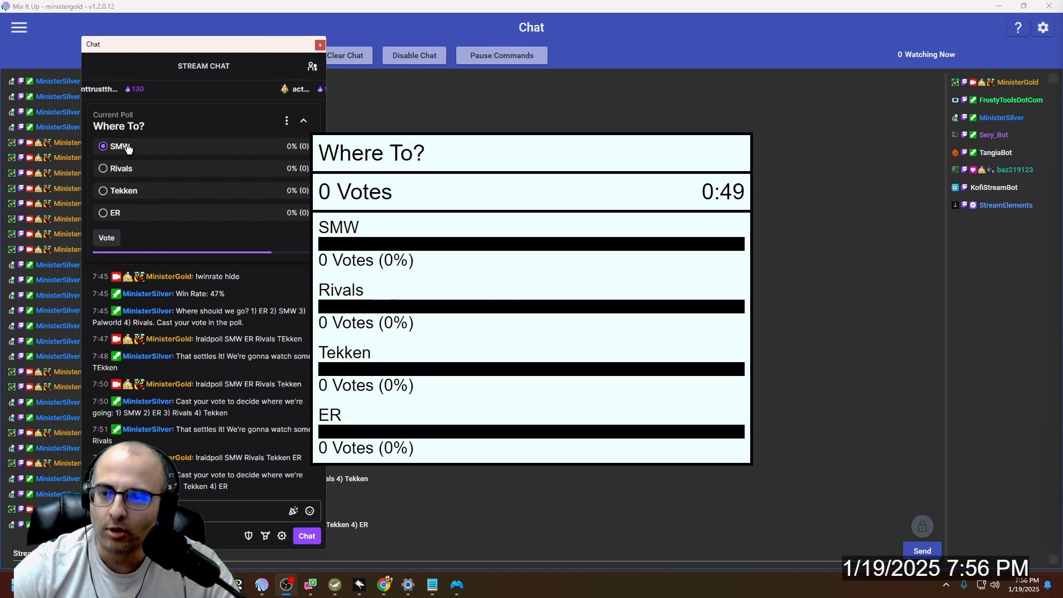
{"action": "left_click", "coordinate": [108, 237]}
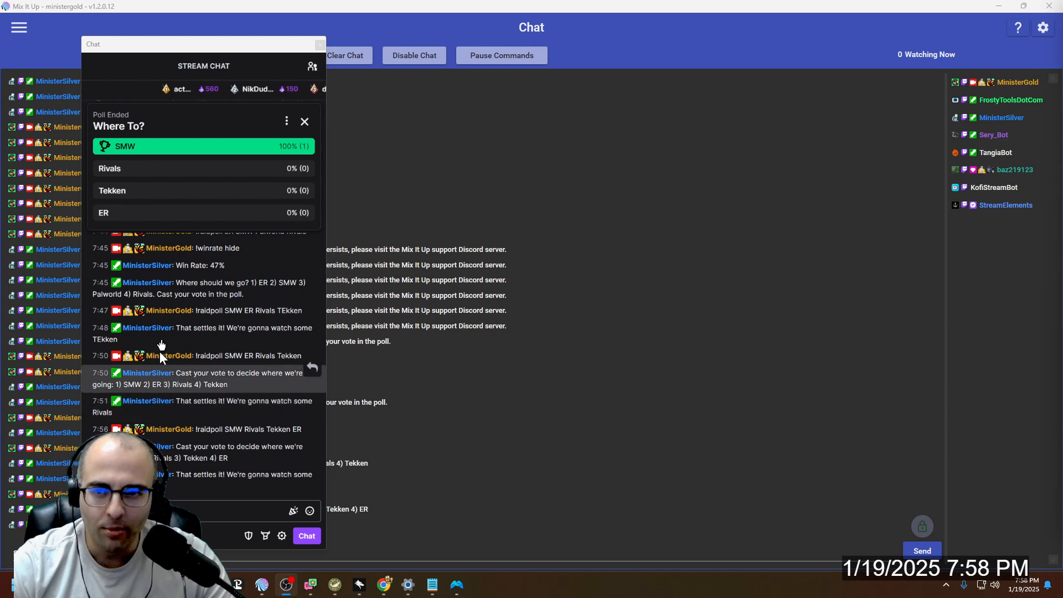
{"action": "left_click_drag", "start_coordinate": [220, 44], "coordinate": [845, 28]}
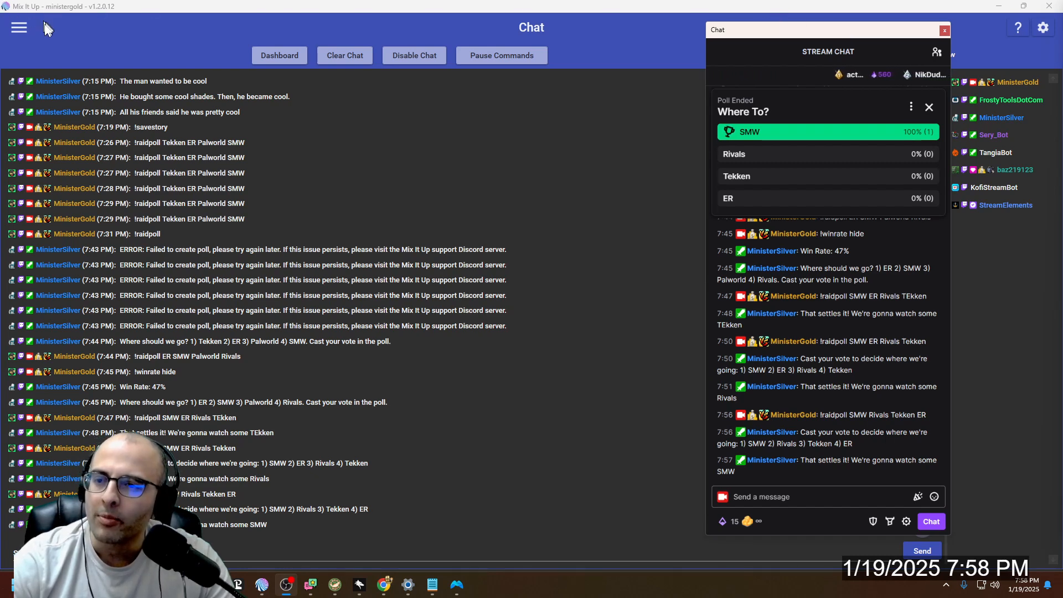
Step: Open the About page to check the application version
{"action": "left_click", "coordinate": [23, 27]}
{"action": "scroll", "coordinate": [55, 417], "scroll_direction": "down", "scroll_amount": 1}
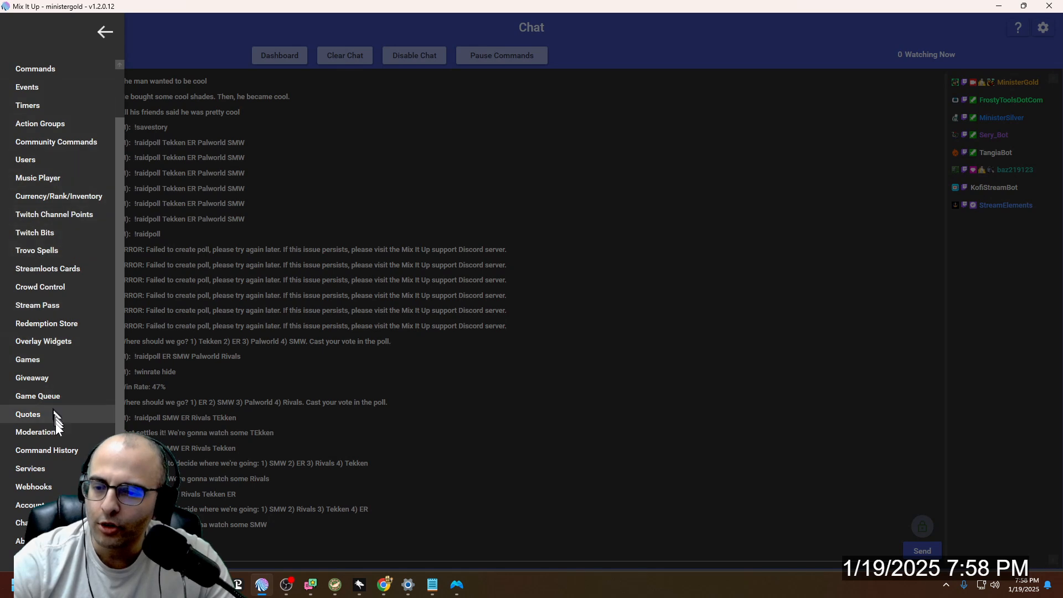
{"action": "left_click", "coordinate": [23, 541]}
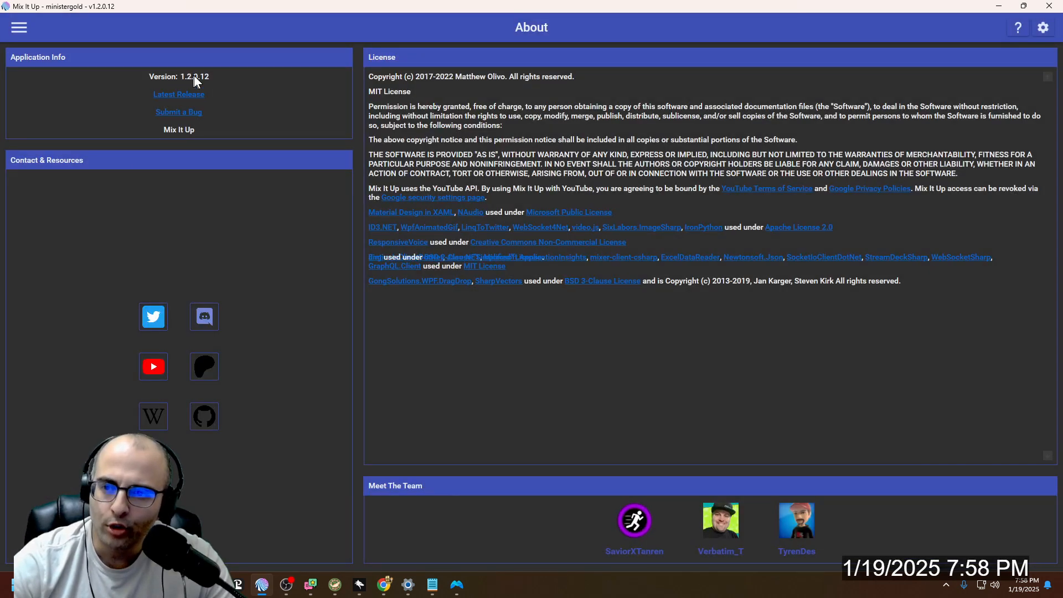
Step: Filter the commands by "raid" and open the Raid Poll command from the Twitch group for editing
{"action": "left_click", "coordinate": [21, 29]}
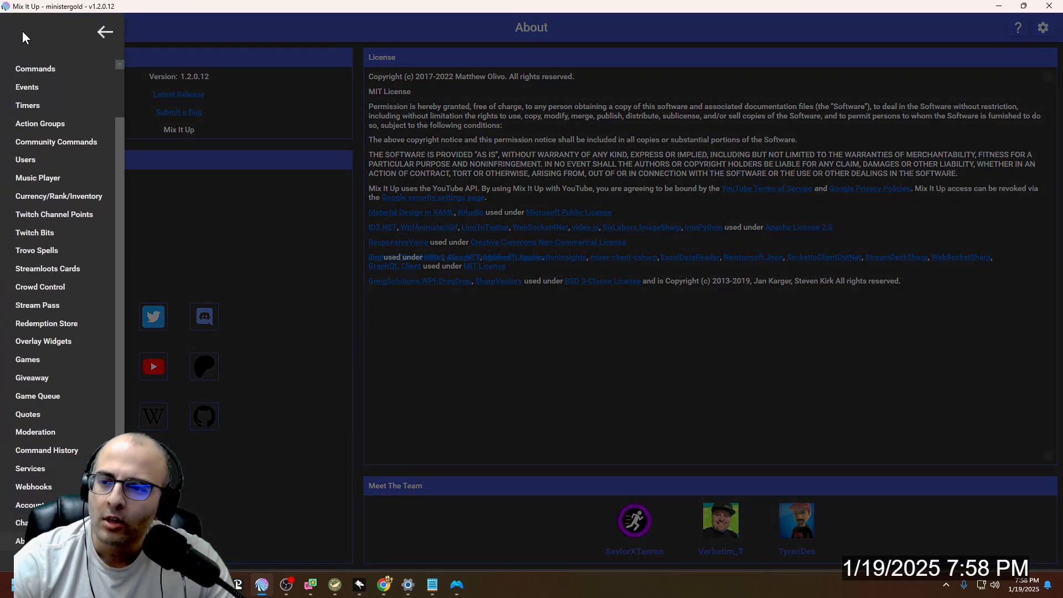
{"action": "left_click", "coordinate": [46, 67]}
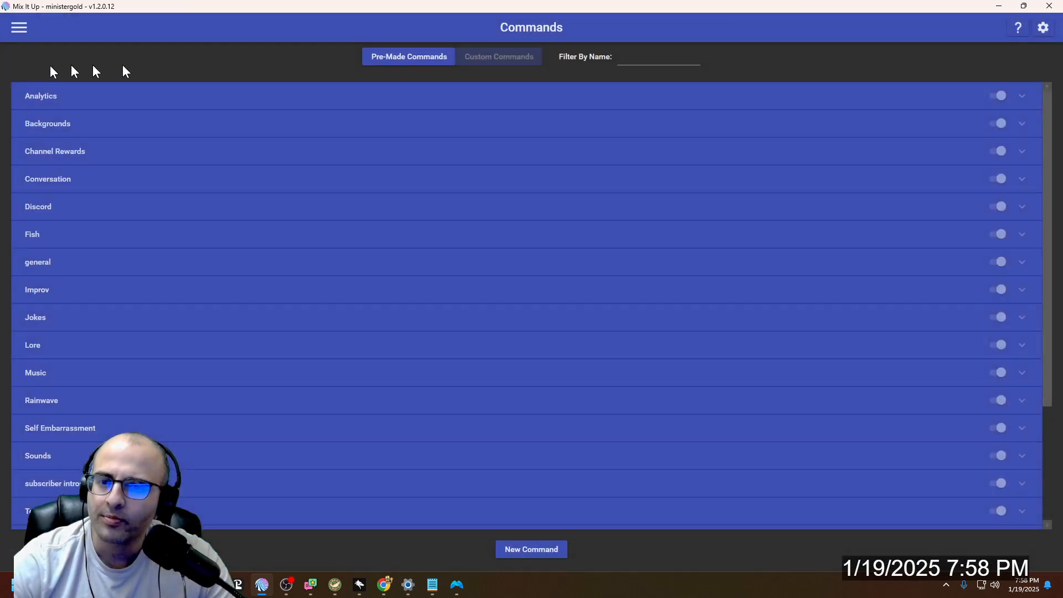
{"action": "left_click", "coordinate": [644, 59]}
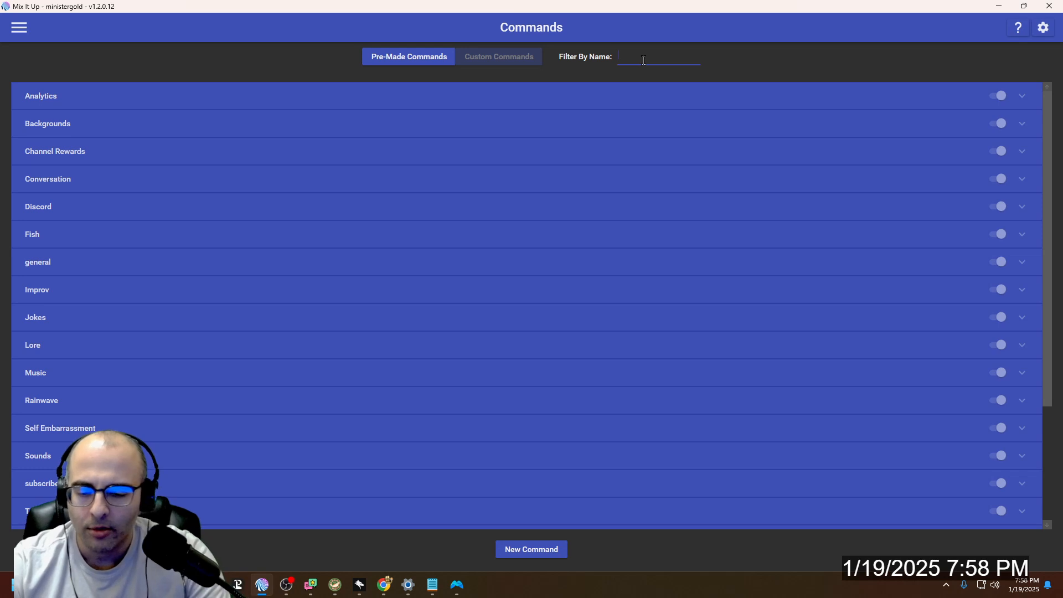
{"action": "type", "text": "raid"}
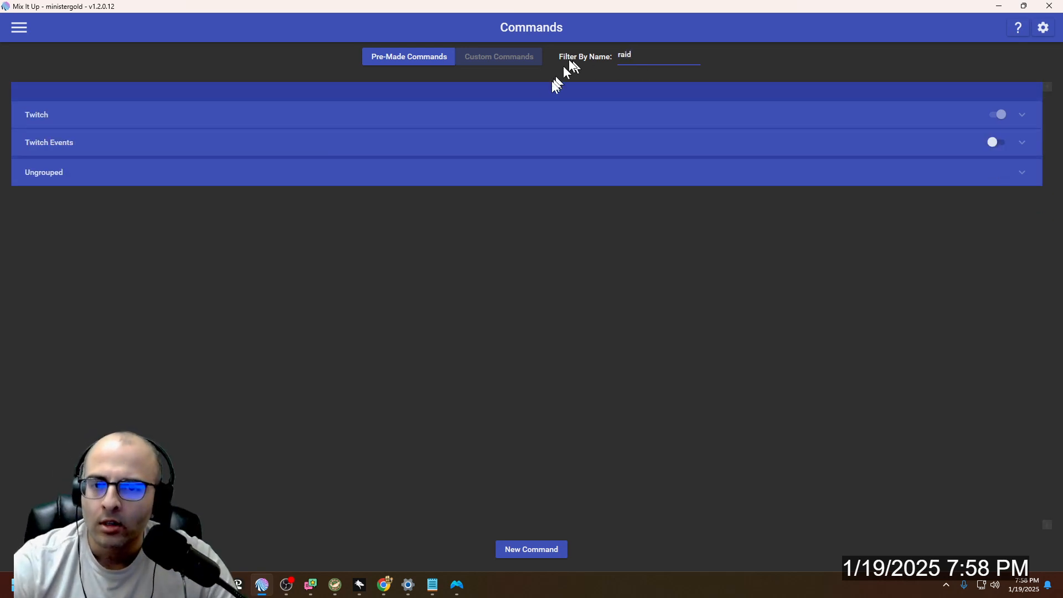
{"action": "left_click", "coordinate": [527, 117]}
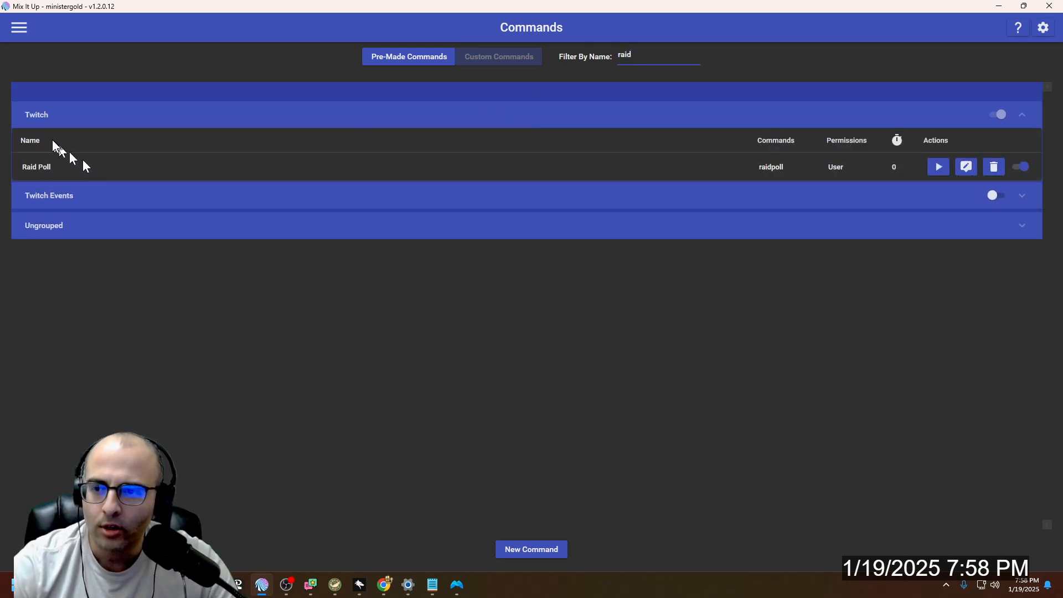
{"action": "left_click", "coordinate": [963, 168]}
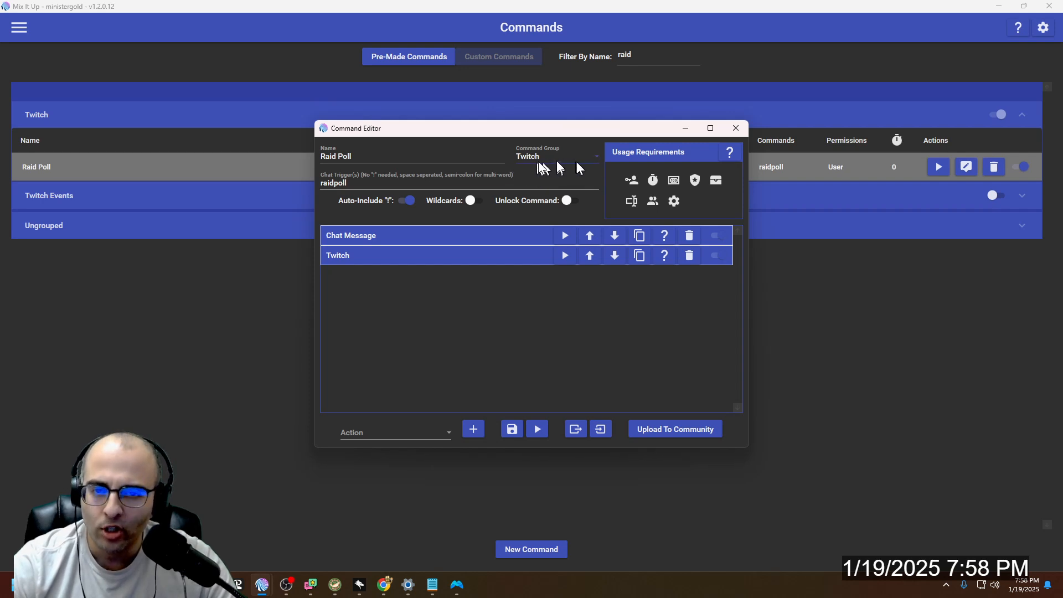
Step: Switch the Raid Poll command's role requirement to Advanced and add the Streamer and Moderator roles
{"action": "left_click", "coordinate": [634, 182]}
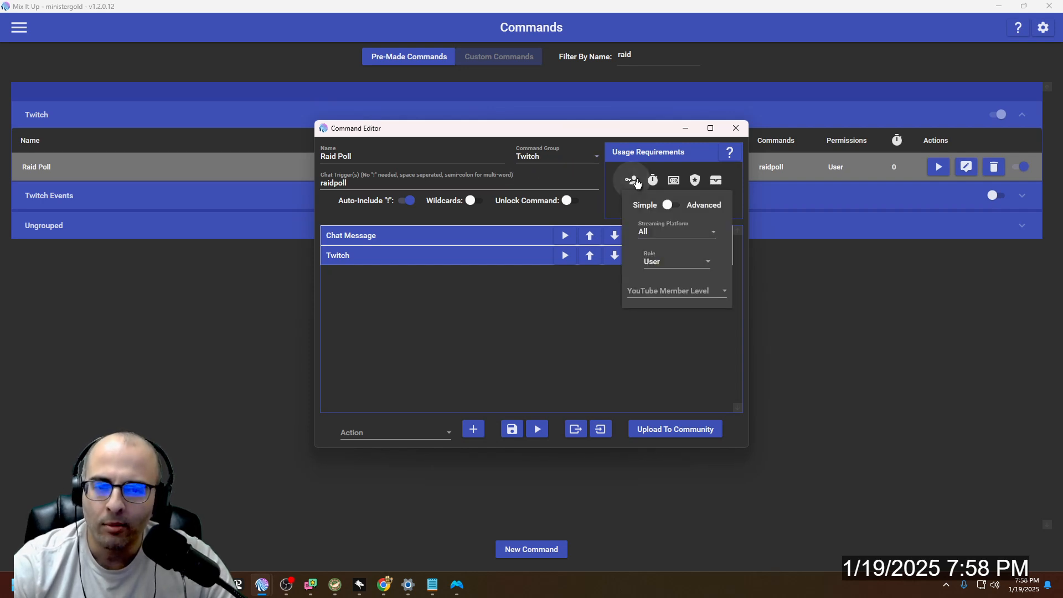
{"action": "left_click", "coordinate": [670, 205]}
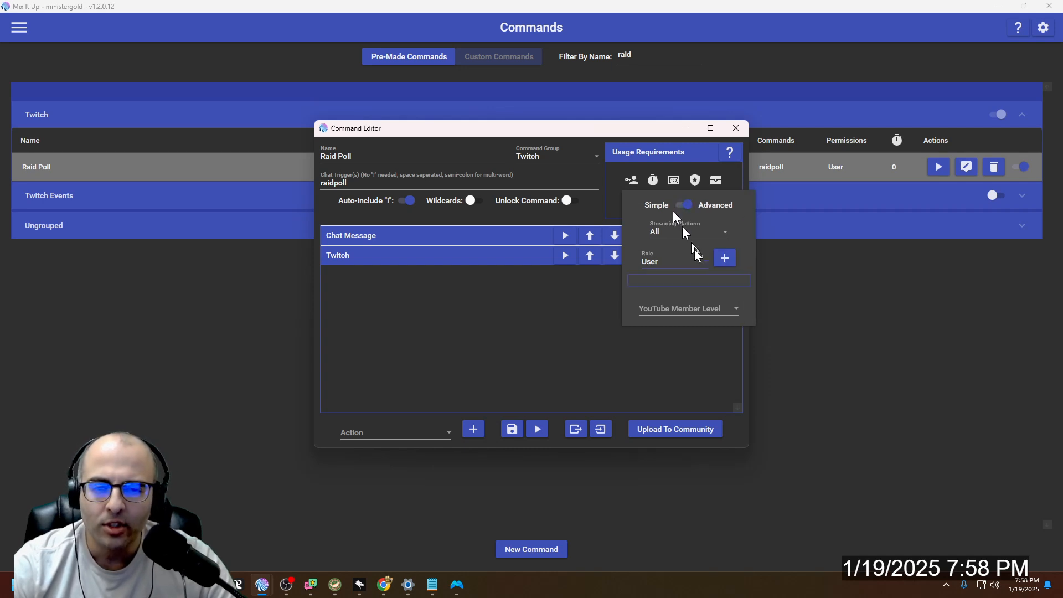
{"action": "left_click", "coordinate": [687, 264]}
{"action": "scroll", "coordinate": [720, 388], "scroll_direction": "down", "scroll_amount": 3}
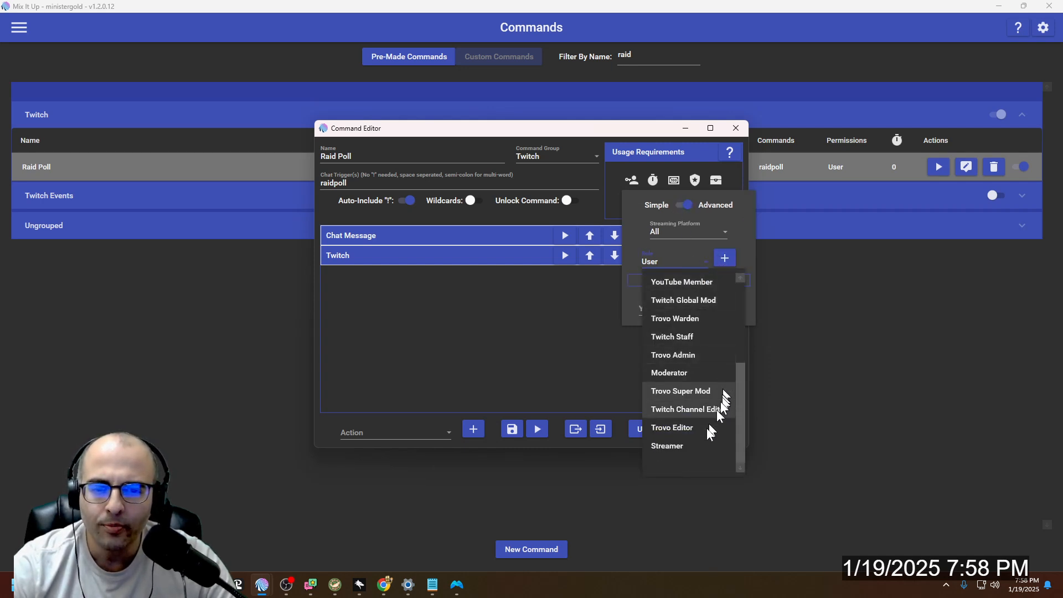
{"action": "left_click", "coordinate": [696, 441]}
{"action": "left_click", "coordinate": [726, 259]}
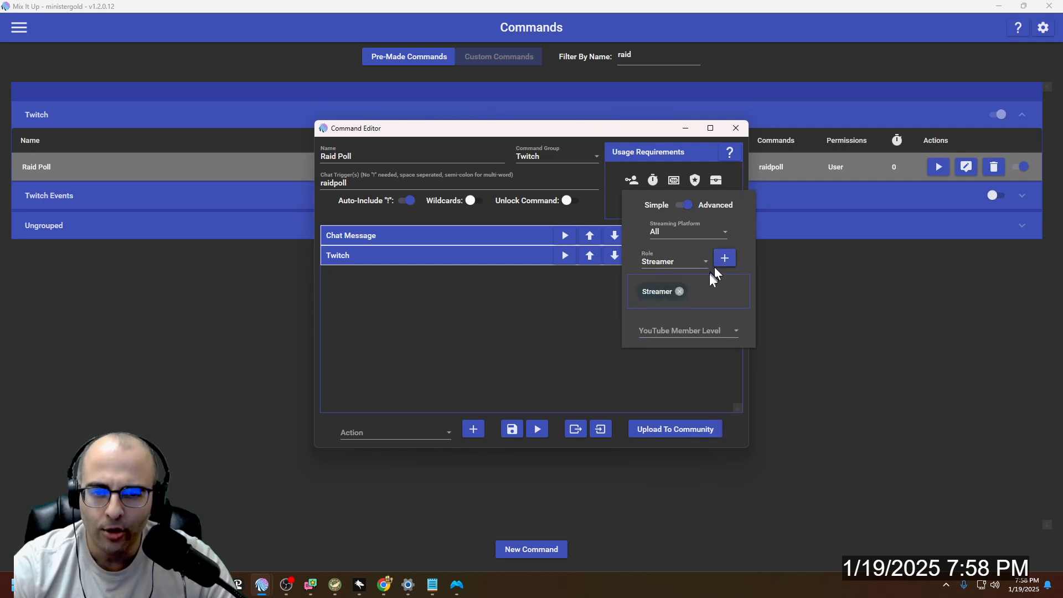
{"action": "left_click", "coordinate": [681, 261]}
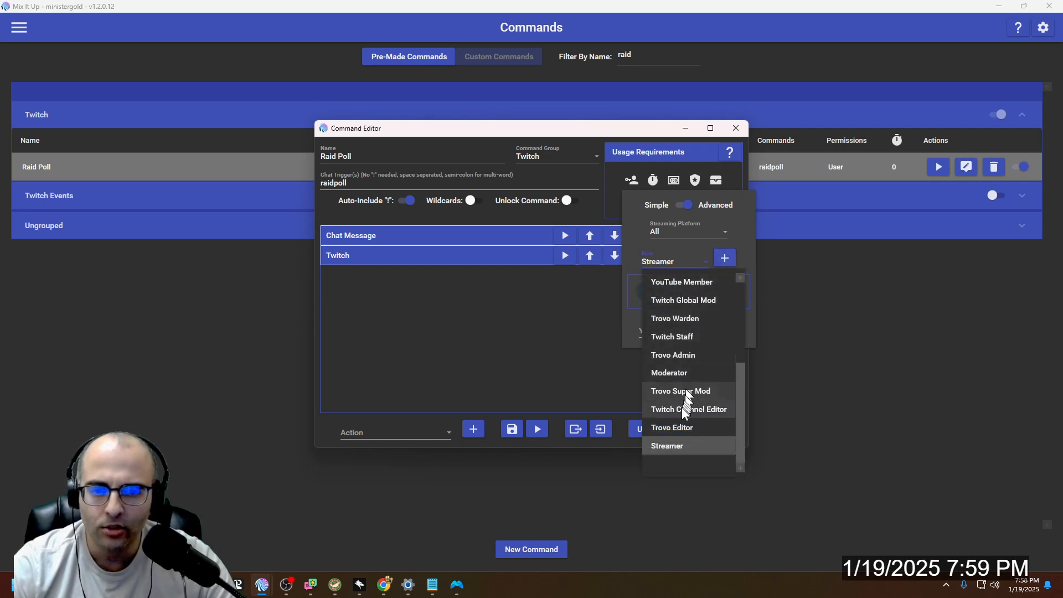
{"action": "left_click", "coordinate": [679, 379]}
{"action": "left_click", "coordinate": [726, 259]}
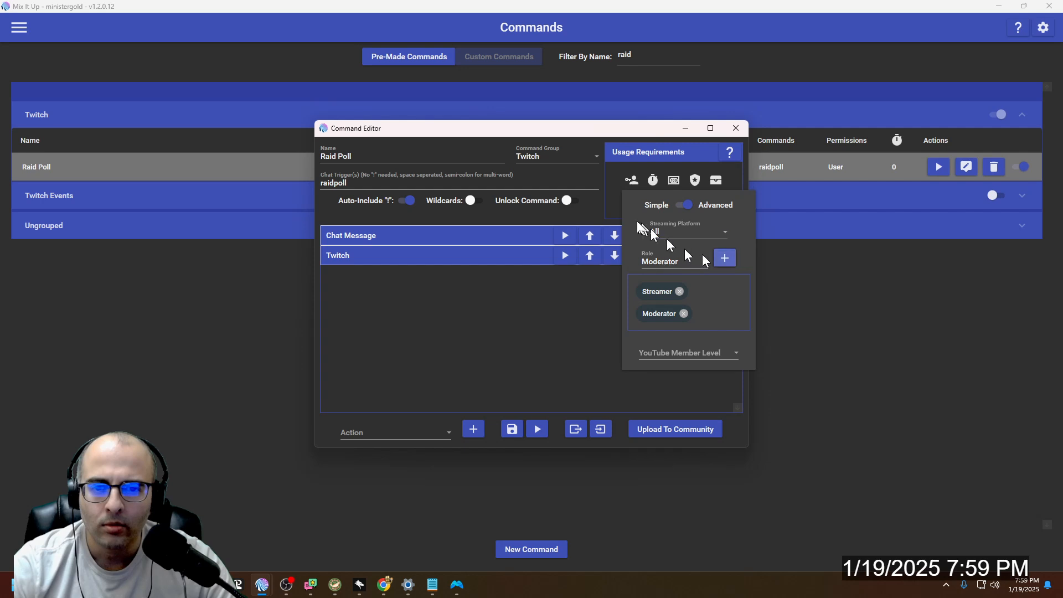
Step: Expand the Chat Message action and compare its arguments with the words of the latest !raidpoll message in the enlarged stream chat
{"action": "left_click", "coordinate": [454, 238]}
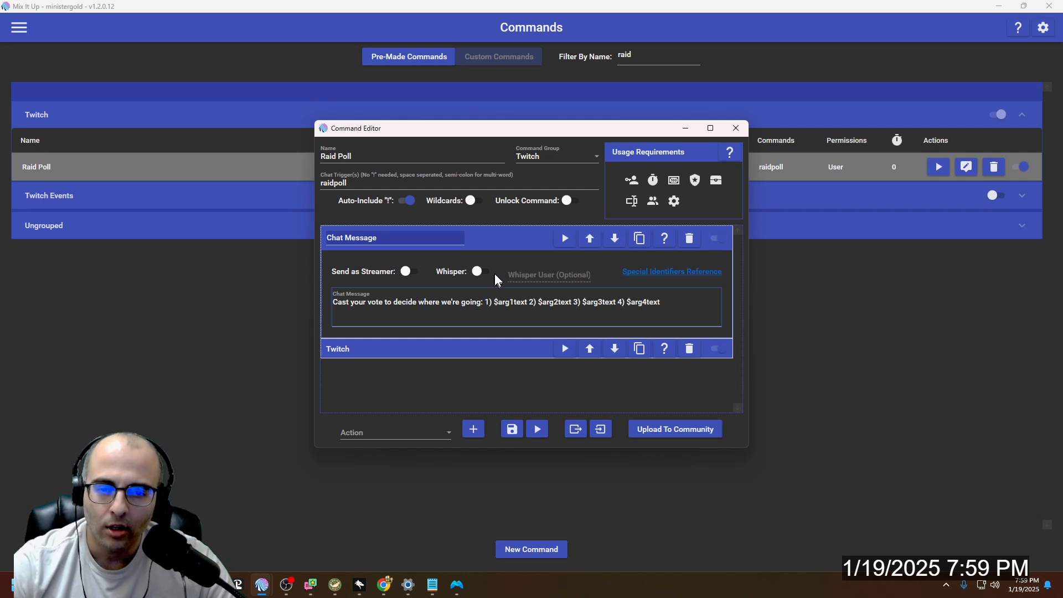
{"action": "key", "text": "alt+Tab"}
{"action": "key", "text": "Tab"}
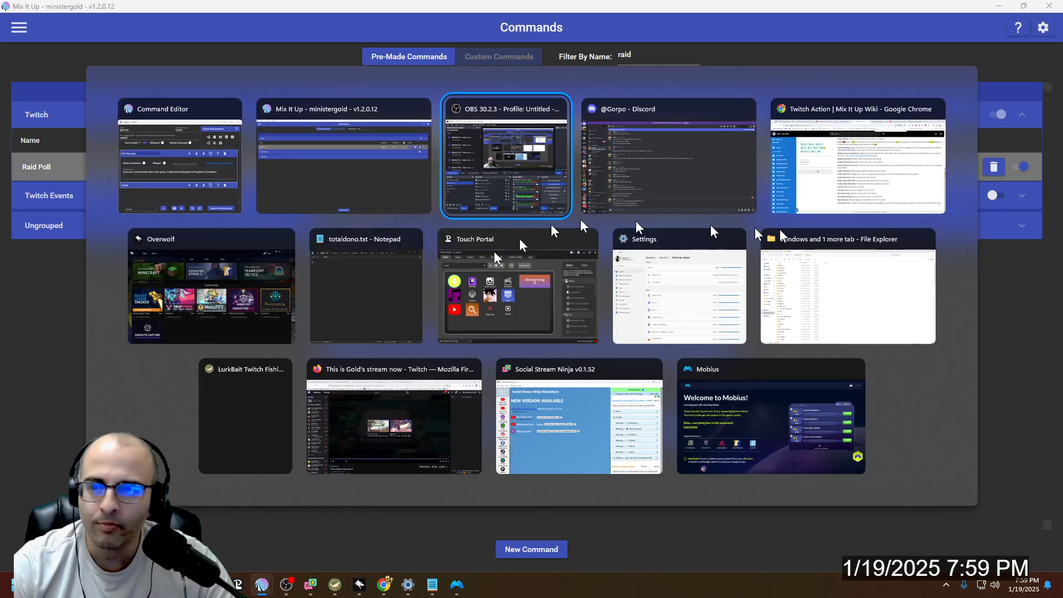
{"action": "key", "text": "Escape"}
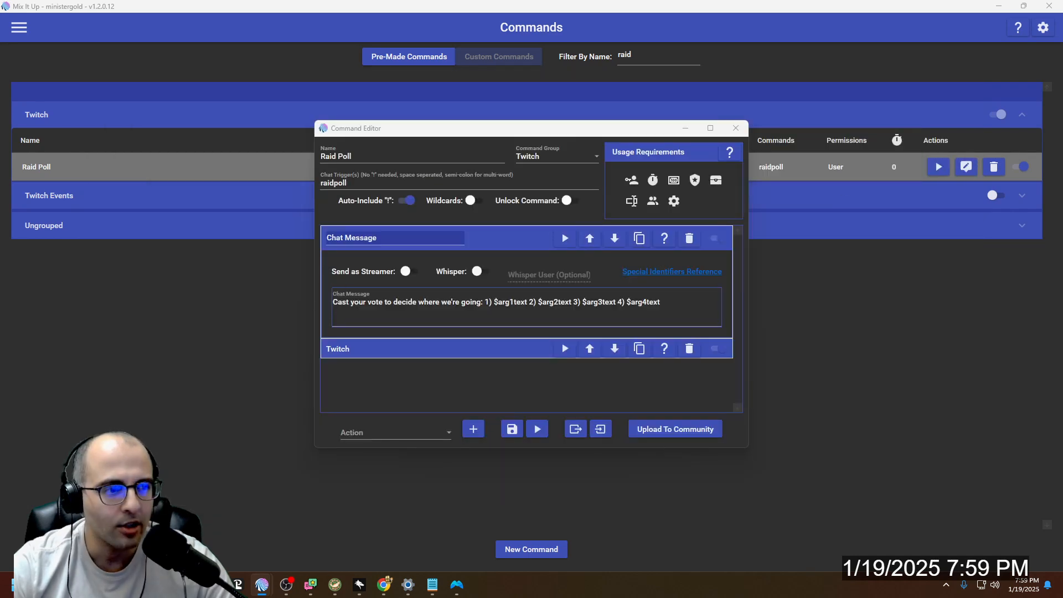
{"action": "key", "text": "alt+Tab"}
{"action": "left_click_drag", "start_coordinate": [860, 32], "coordinate": [616, 41]}
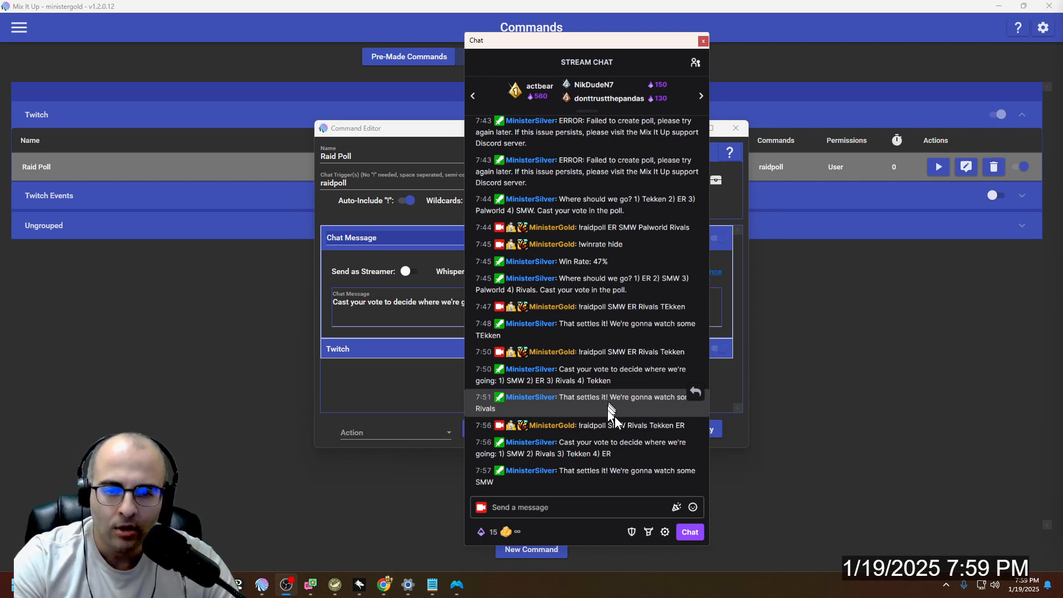
{"action": "scroll", "coordinate": [609, 413], "scroll_direction": "up", "scroll_amount": 5}
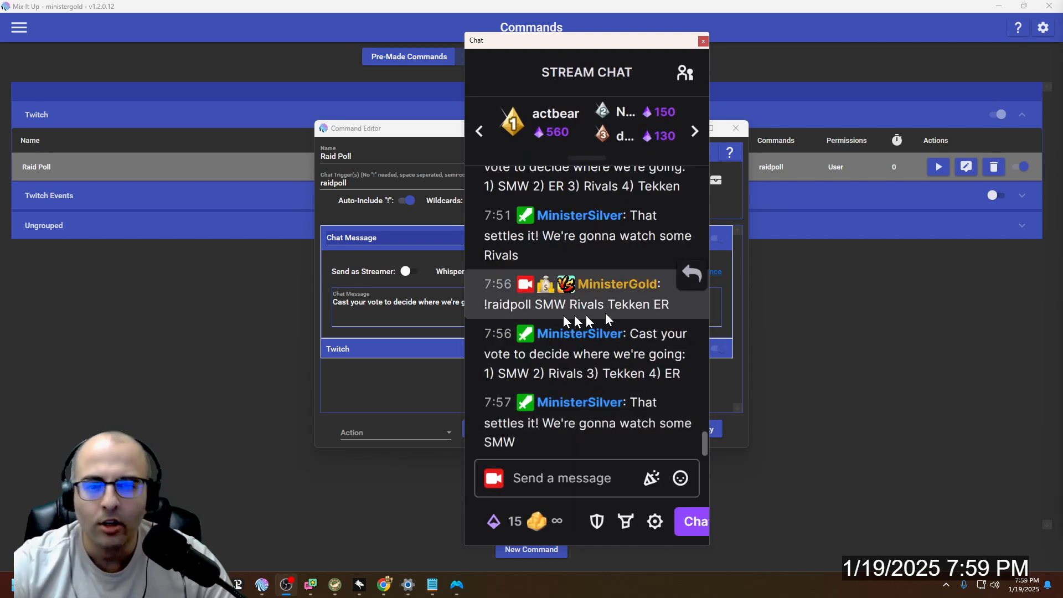
{"action": "left_click_drag", "start_coordinate": [483, 308], "coordinate": [564, 303]}
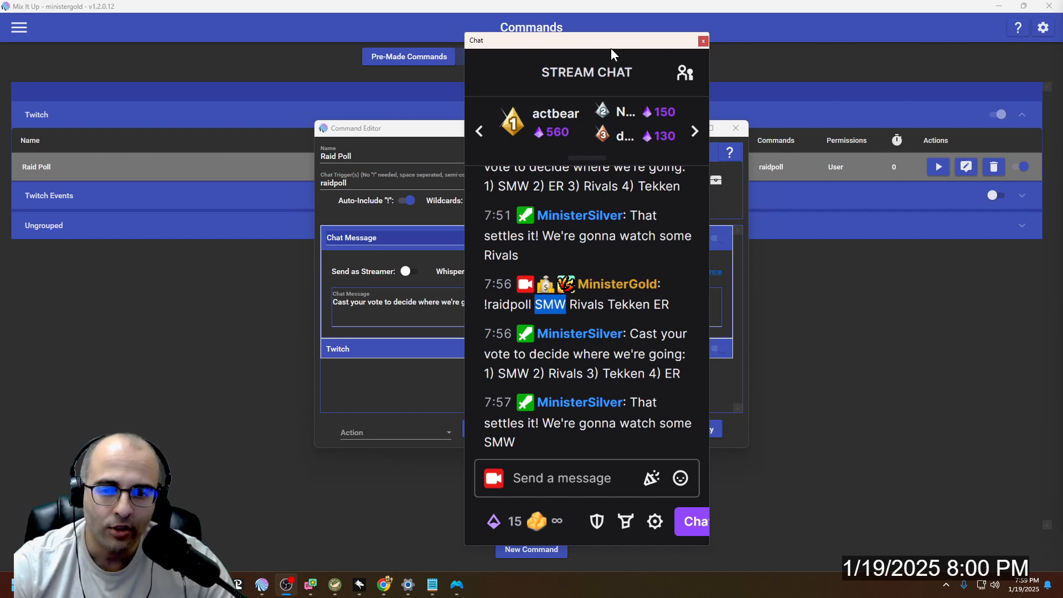
{"action": "left_click_drag", "start_coordinate": [610, 49], "coordinate": [919, 44]}
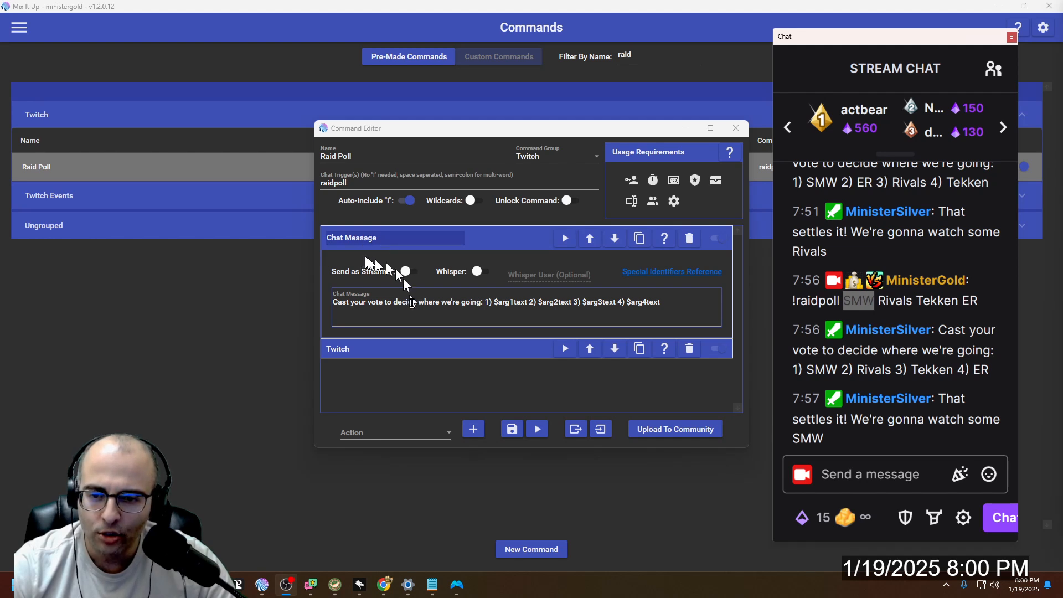
Step: Select Chat Message as the action type to add and collapse the existing Chat Message action
{"action": "left_click", "coordinate": [404, 433]}
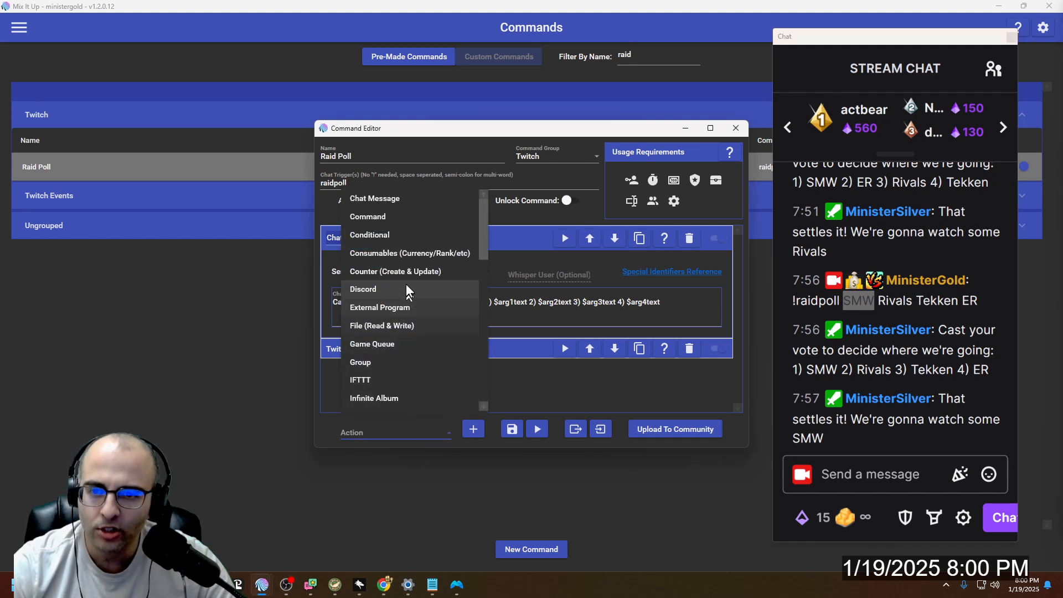
{"action": "left_click", "coordinate": [377, 201]}
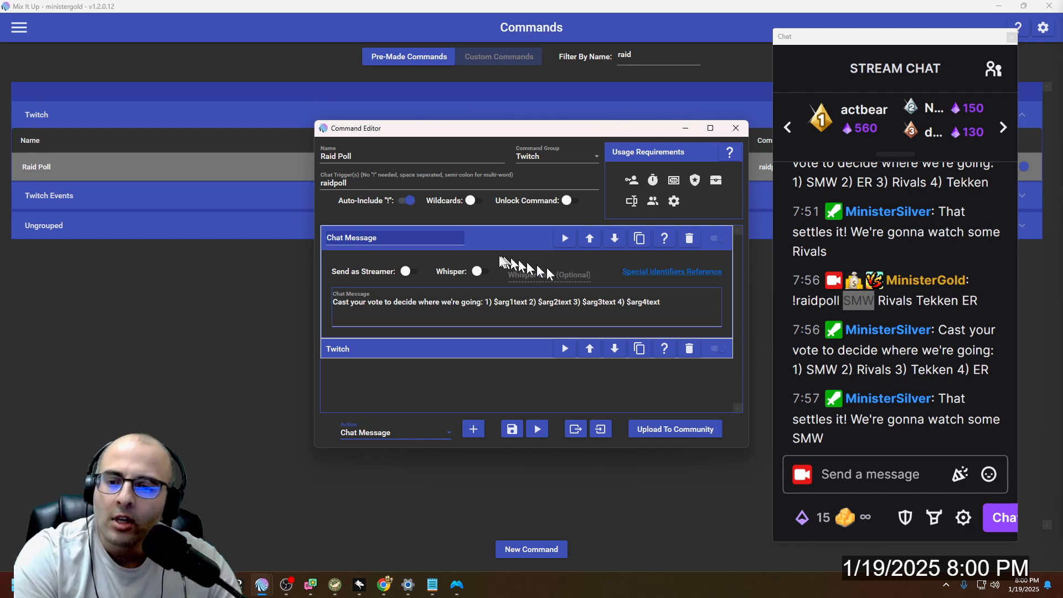
{"action": "left_click", "coordinate": [494, 241]}
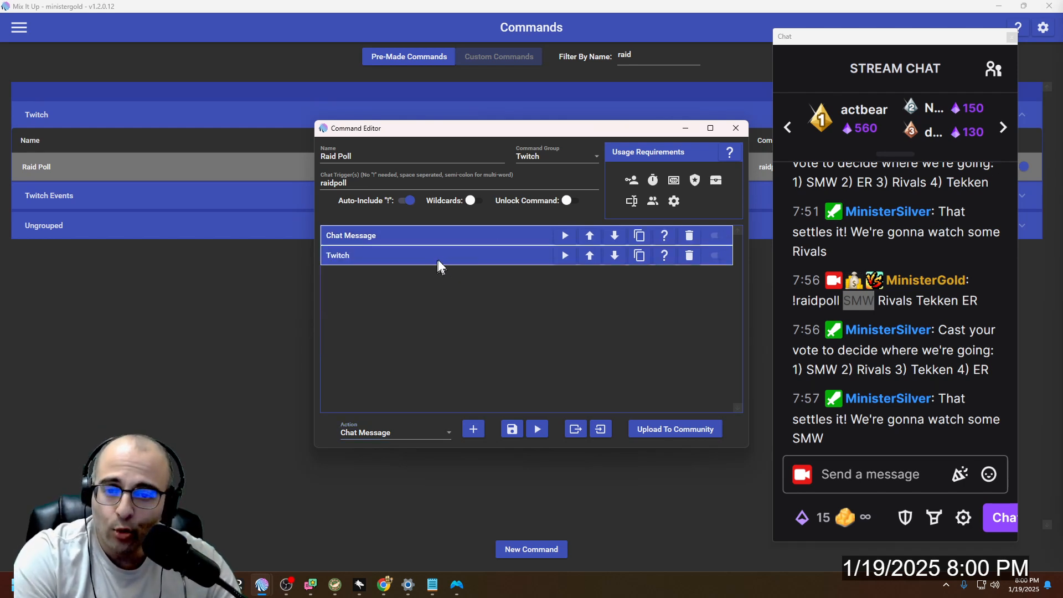
Step: Select Twitch as the type of action to add to the Raid Poll command
{"action": "left_click", "coordinate": [415, 432]}
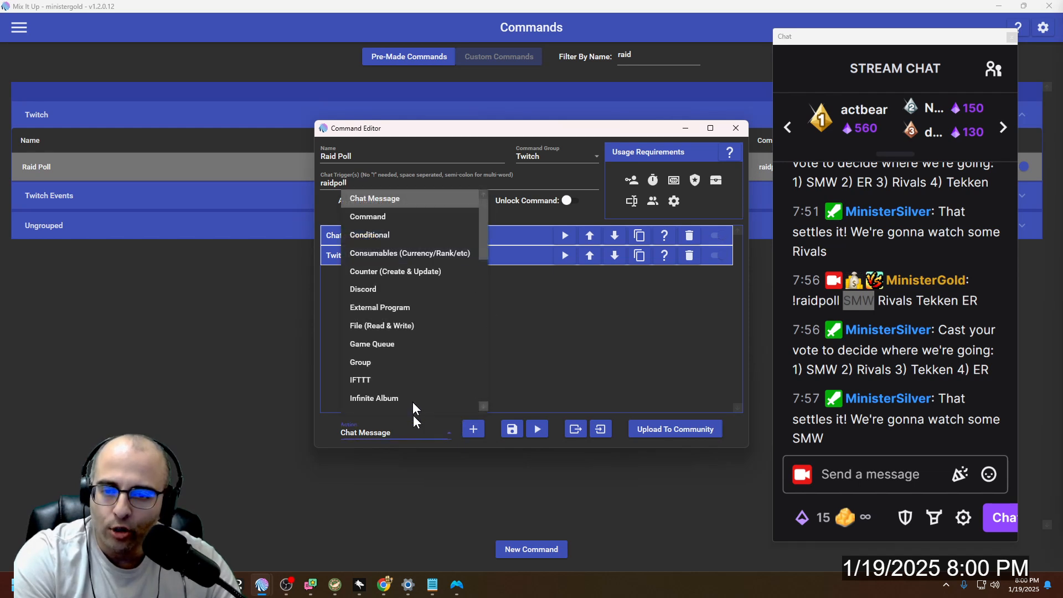
{"action": "scroll", "coordinate": [394, 317], "scroll_direction": "down", "scroll_amount": 5}
{"action": "scroll", "coordinate": [394, 321], "scroll_direction": "down", "scroll_amount": 3}
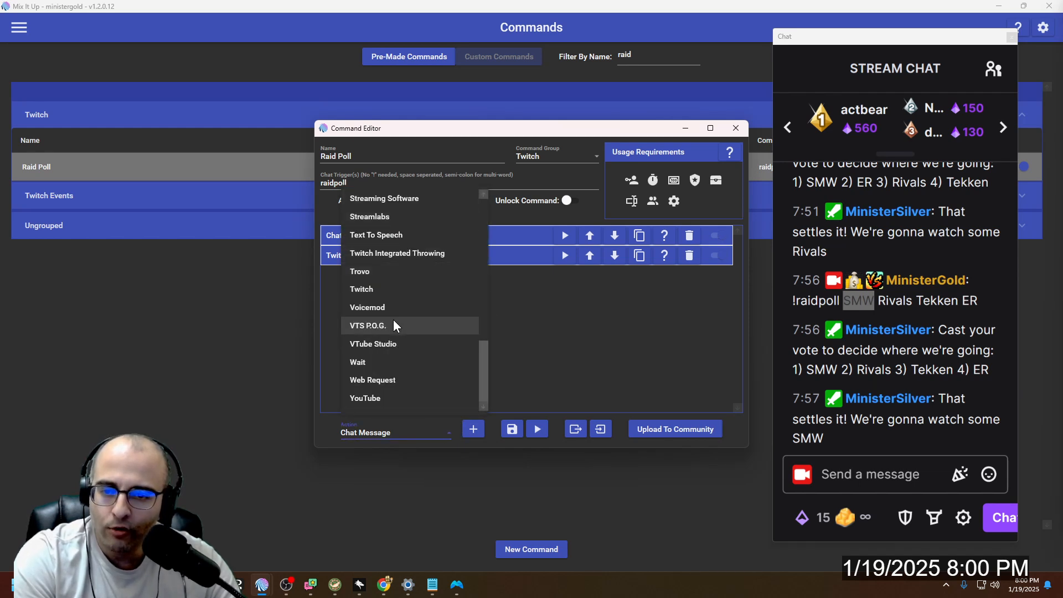
{"action": "left_click", "coordinate": [371, 290]}
Step: Expand the existing Twitch action and choose Create Poll as its type
{"action": "left_click", "coordinate": [416, 258]}
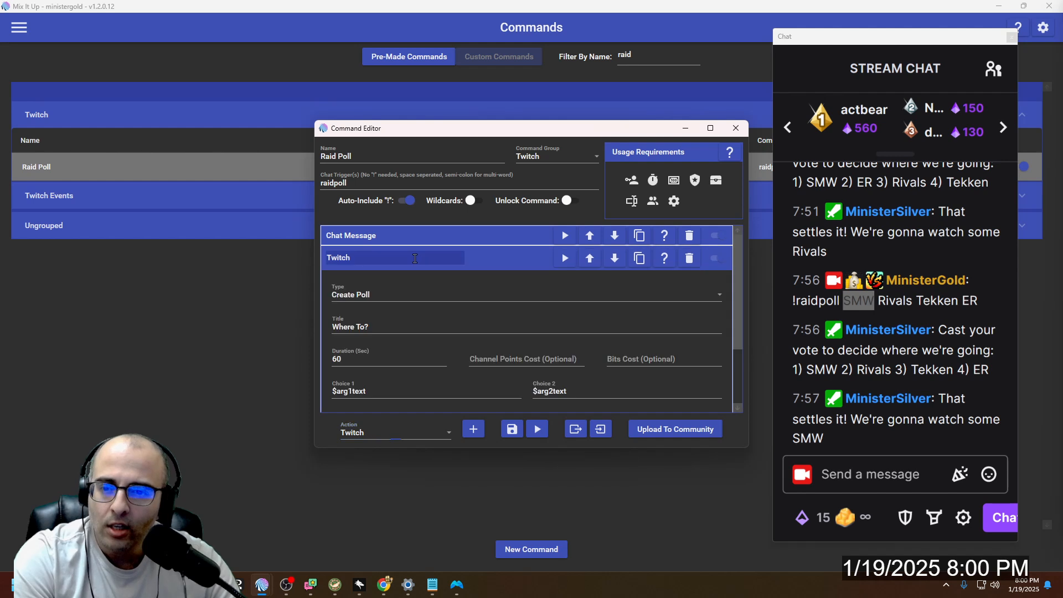
{"action": "left_click", "coordinate": [347, 297]}
{"action": "scroll", "coordinate": [365, 333], "scroll_direction": "up", "scroll_amount": 1}
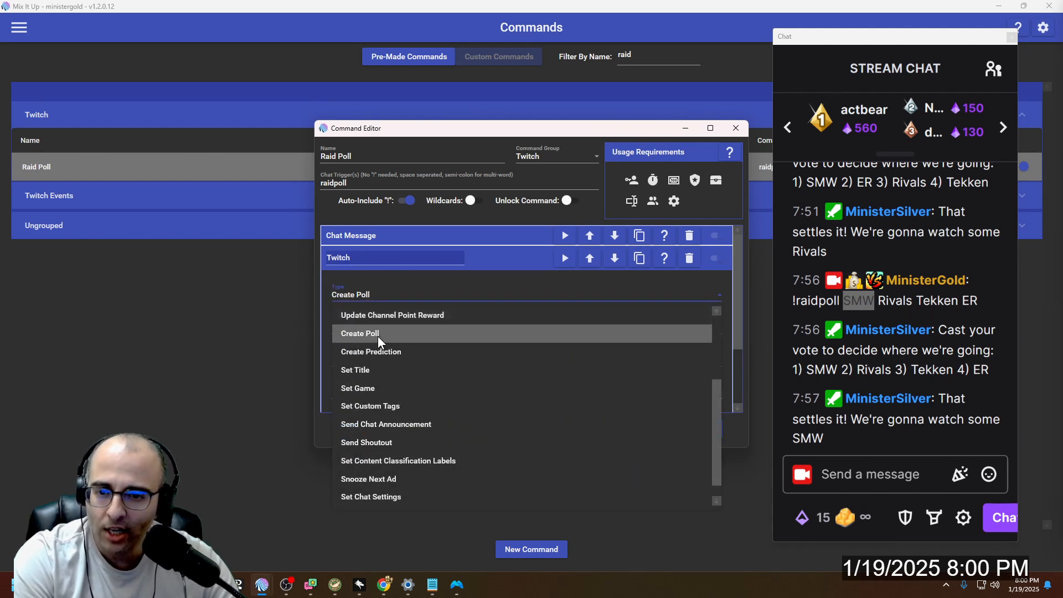
{"action": "left_click", "coordinate": [378, 337]}
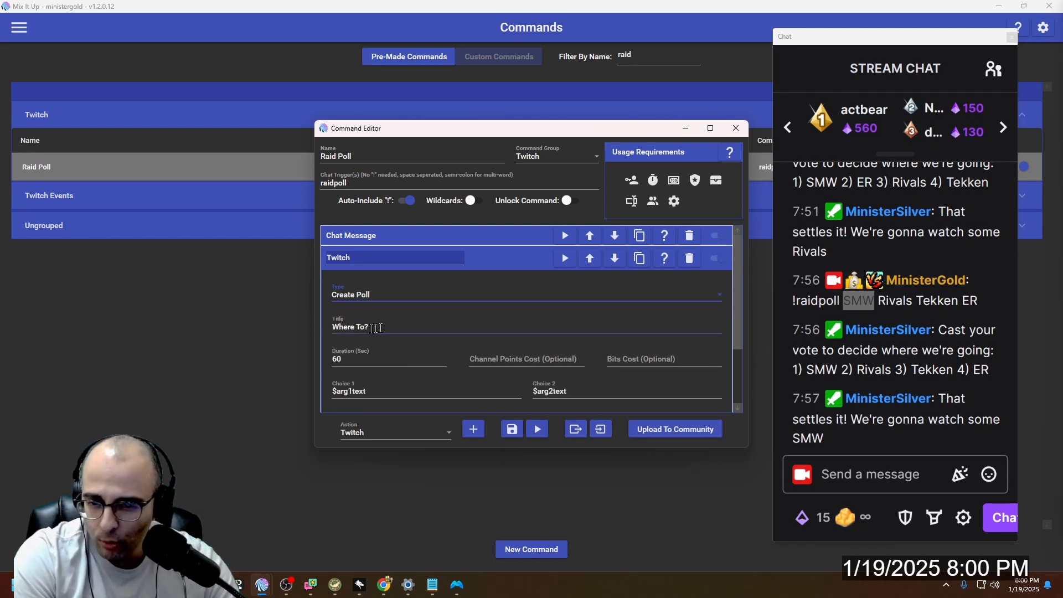
Step: Review the poll's title, duration, four argument choices and the nested Chat Message using $pollchoice, and collapse the Twitch action
{"action": "scroll", "coordinate": [377, 328], "scroll_direction": "down", "scroll_amount": 2}
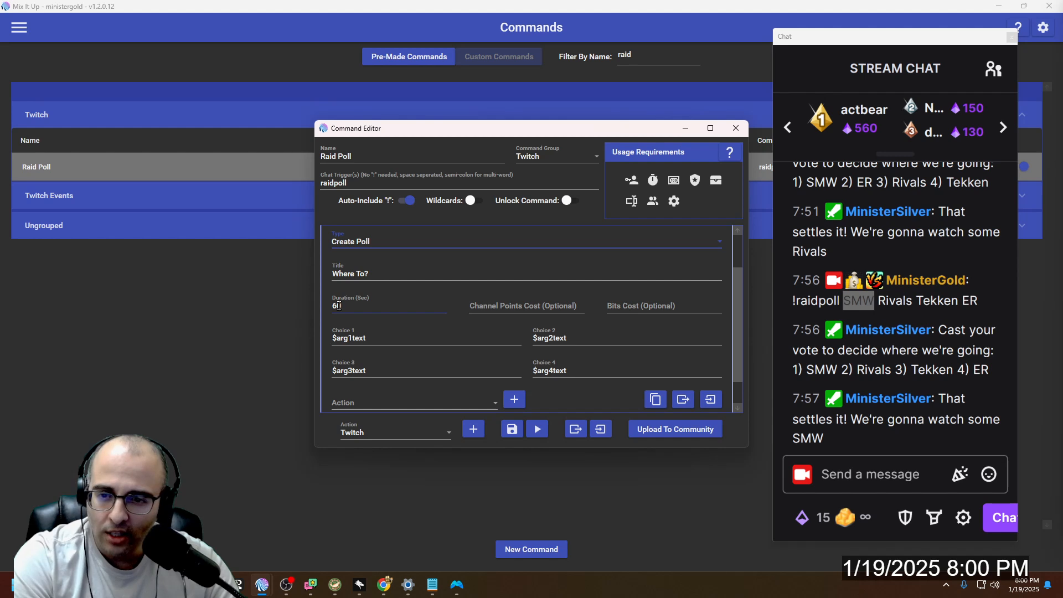
{"action": "scroll", "coordinate": [339, 304], "scroll_direction": "down", "scroll_amount": 1}
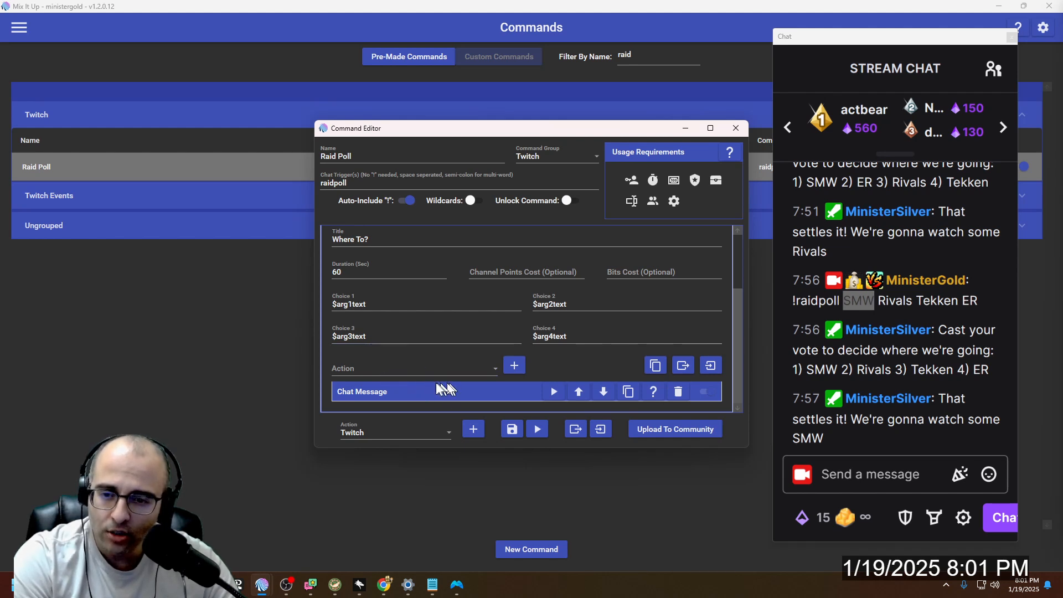
{"action": "left_click", "coordinate": [390, 388]}
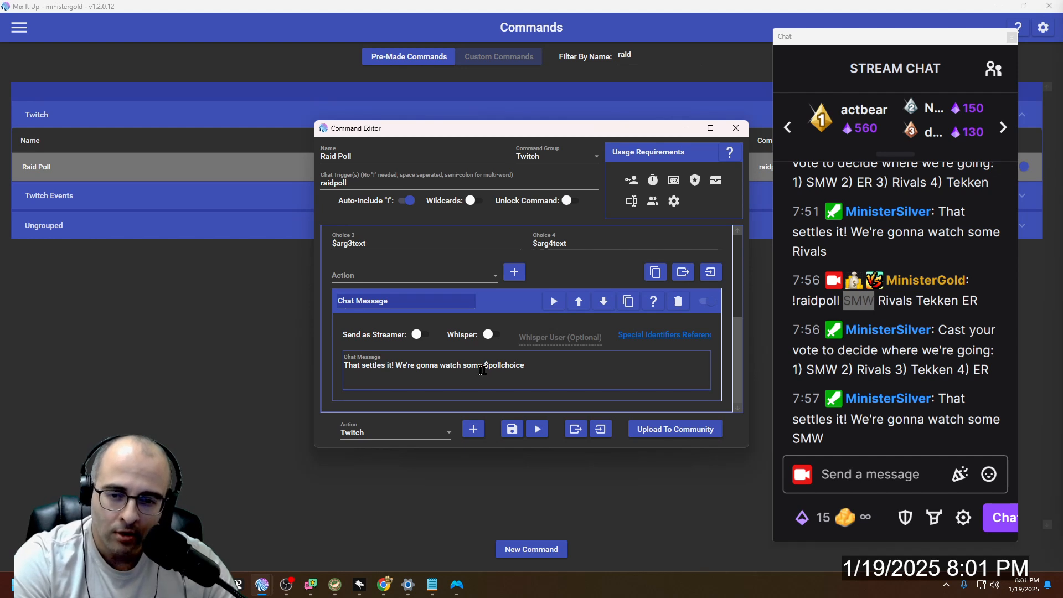
{"action": "scroll", "coordinate": [507, 306], "scroll_direction": "up", "scroll_amount": 3}
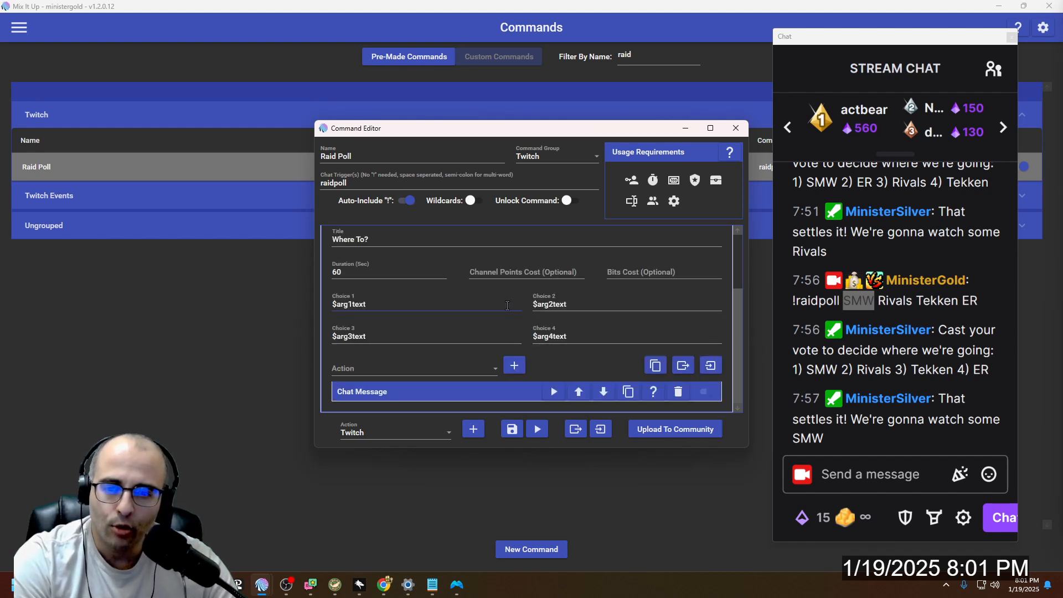
{"action": "scroll", "coordinate": [501, 301], "scroll_direction": "up", "scroll_amount": 3}
{"action": "left_click", "coordinate": [491, 257]}
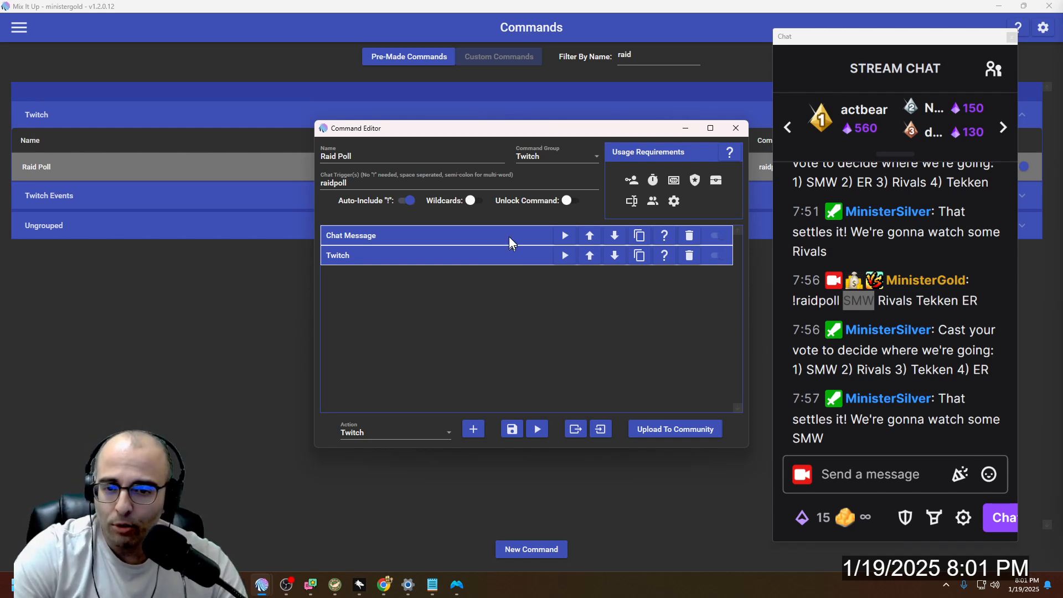
Step: Reopen the Twitch action to recheck its nested result message, and collapse both actions again
{"action": "left_click", "coordinate": [506, 254]}
{"action": "left_click", "coordinate": [513, 396]}
{"action": "scroll", "coordinate": [532, 376], "scroll_direction": "down", "scroll_amount": 3}
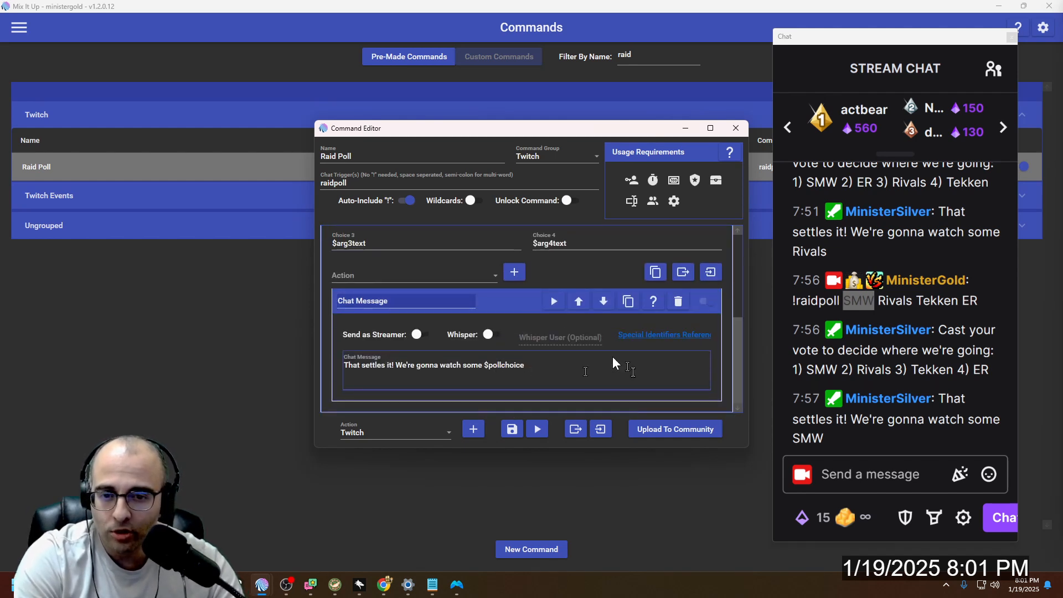
{"action": "left_click", "coordinate": [515, 296]}
{"action": "left_click", "coordinate": [513, 261]}
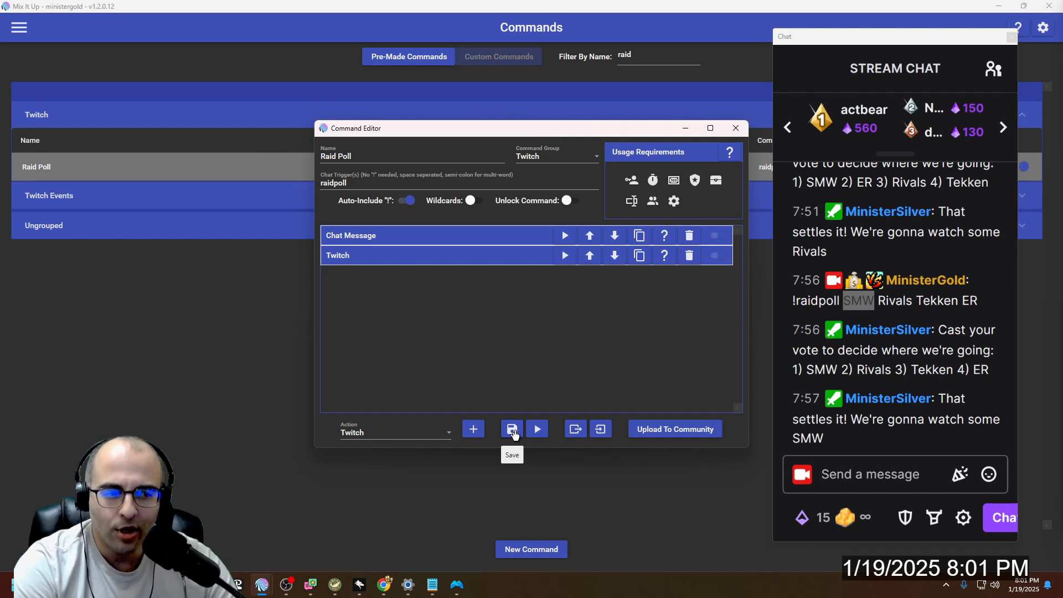
Step: Save the Raid Poll command and go to the Overlay Widgets page
{"action": "left_click", "coordinate": [512, 430]}
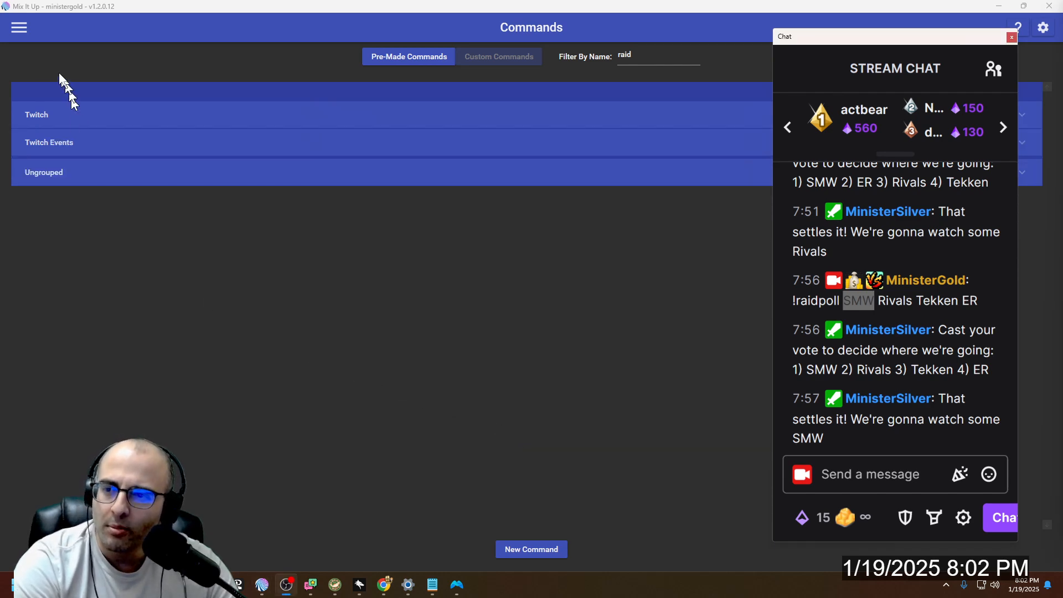
{"action": "left_click", "coordinate": [17, 29]}
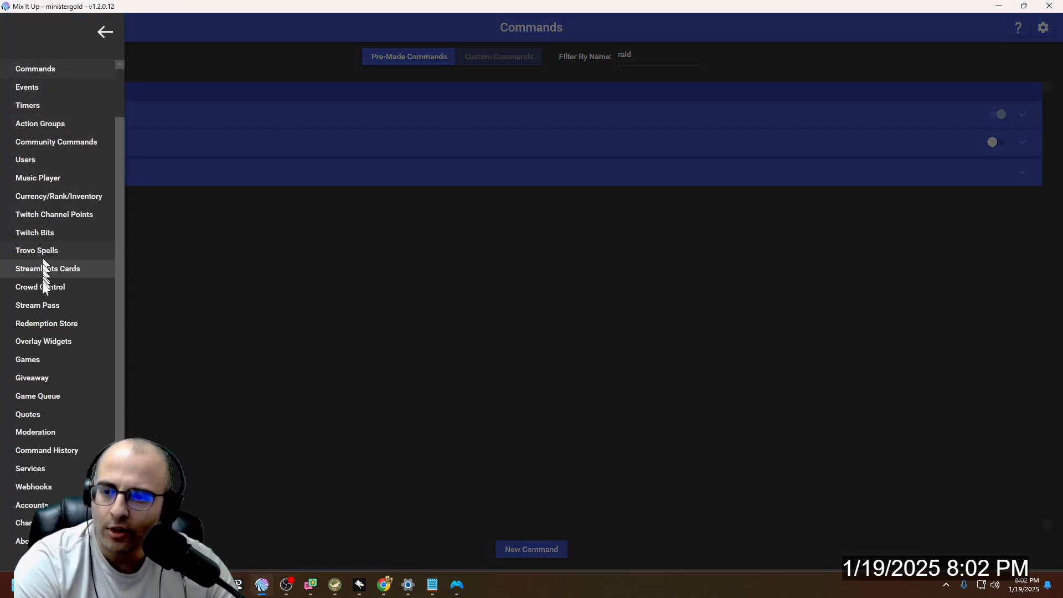
{"action": "left_click", "coordinate": [48, 342]}
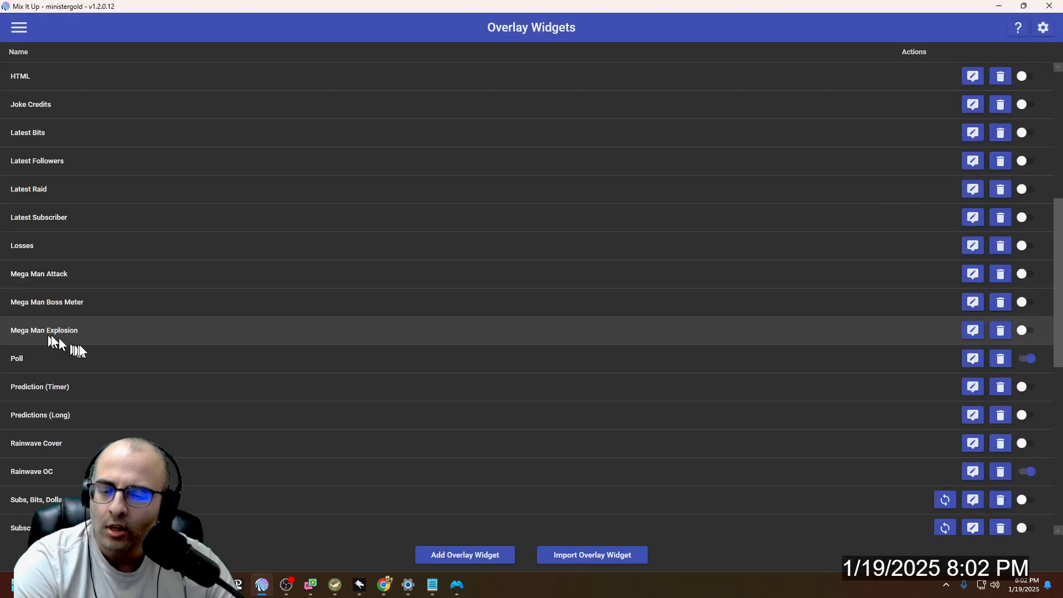
Step: Find the Poll type among the options for a new overlay widget, and cancel the creation
{"action": "left_click", "coordinate": [462, 555]}
{"action": "left_click", "coordinate": [507, 297]}
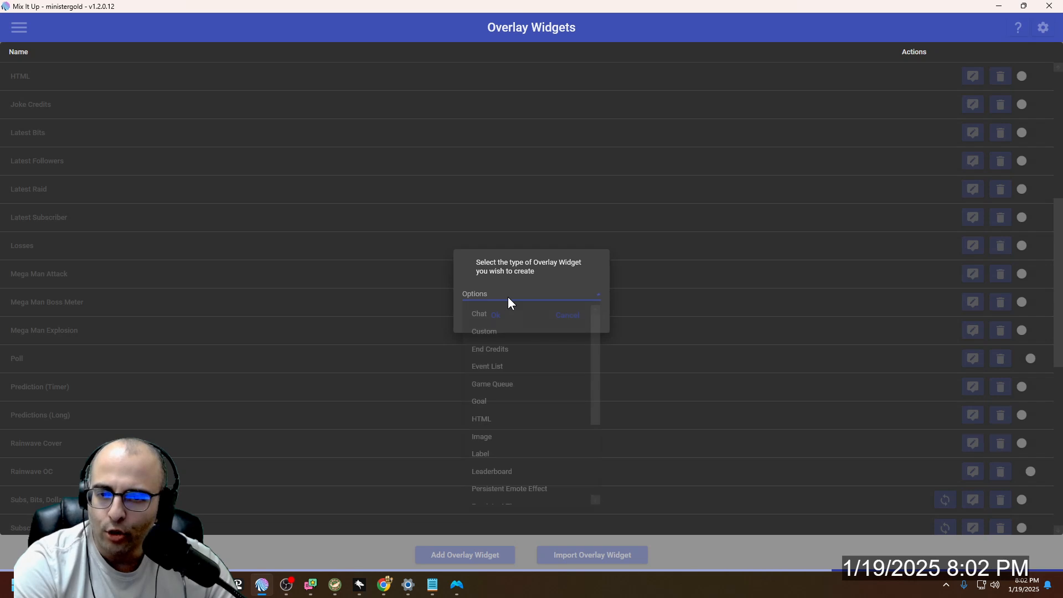
{"action": "scroll", "coordinate": [514, 384], "scroll_direction": "down", "scroll_amount": 3}
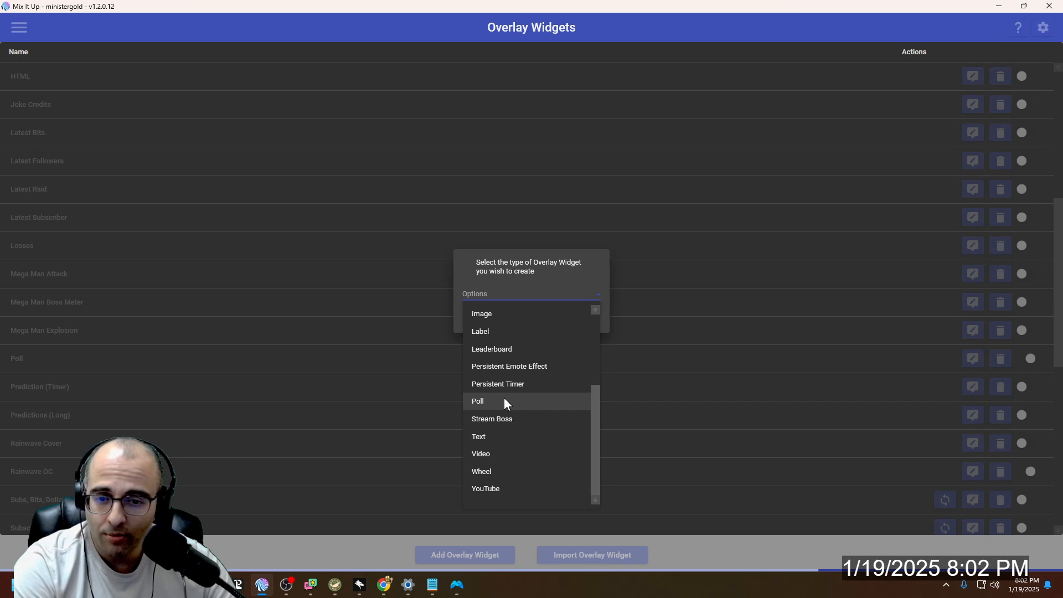
{"action": "left_click", "coordinate": [654, 383]}
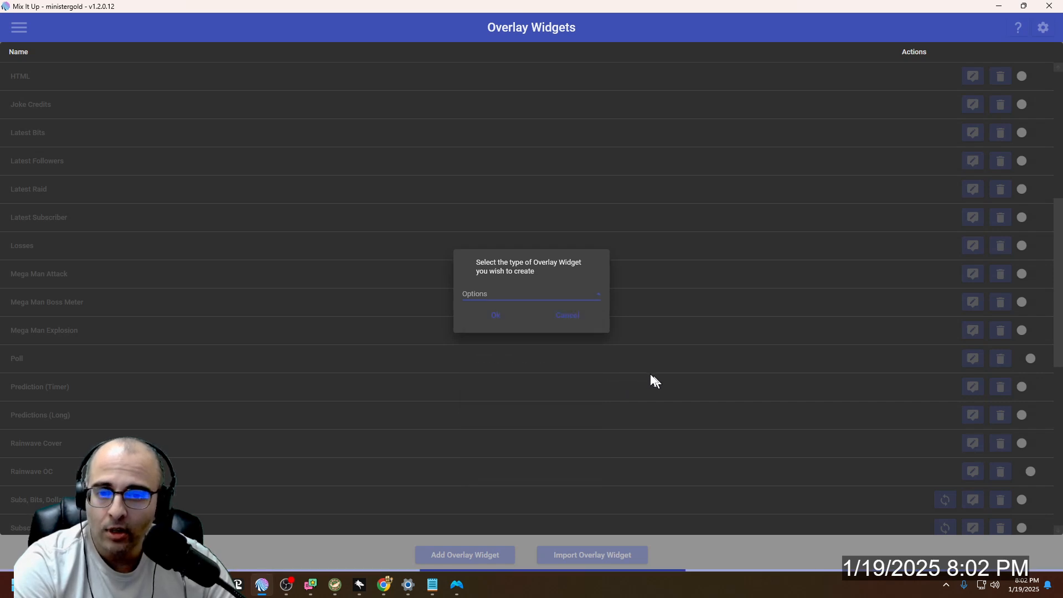
{"action": "left_click", "coordinate": [577, 321]}
Step: Open the existing Poll overlay widget for editing and run its test poll preview
{"action": "left_click", "coordinate": [973, 360]}
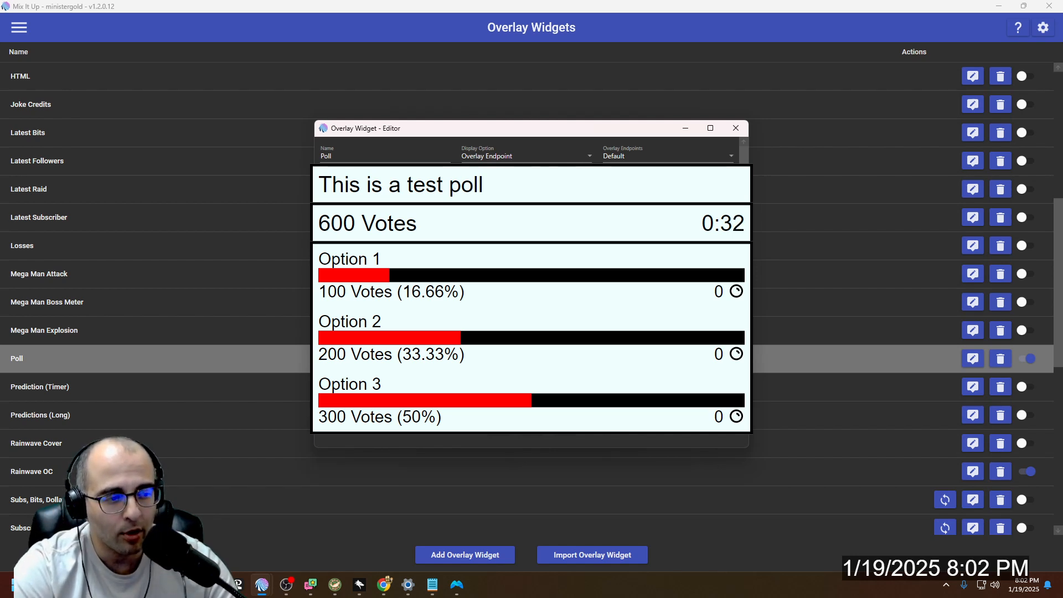
{"action": "scroll", "coordinate": [532, 277], "scroll_direction": "down", "scroll_amount": 3}
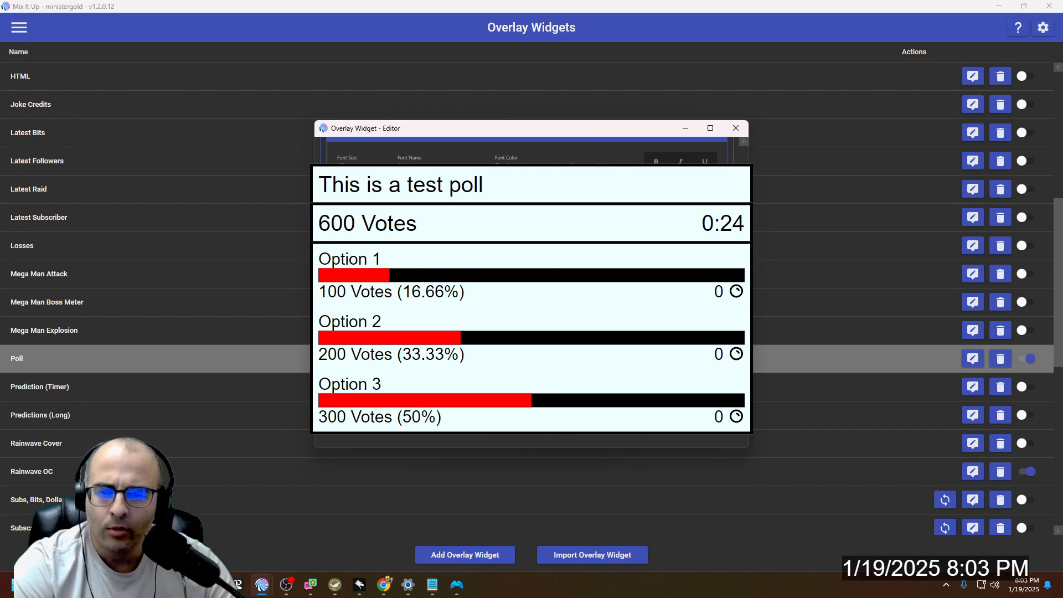
{"action": "left_click", "coordinate": [531, 426]}
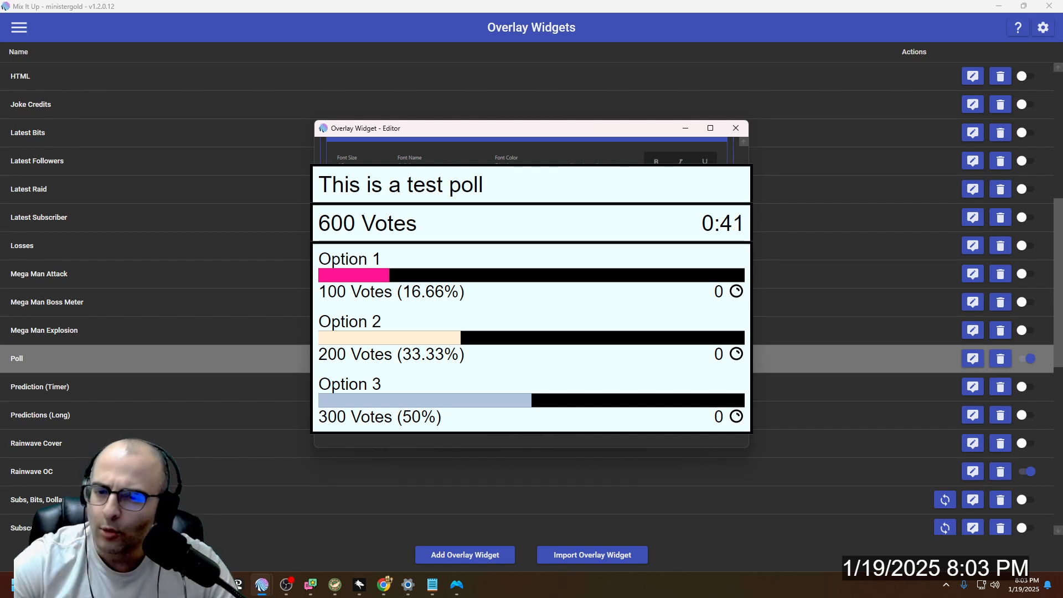
Step: Look over the Poll widget's display and title settings, and save the widget
{"action": "scroll", "coordinate": [526, 292], "scroll_direction": "up", "scroll_amount": 10}
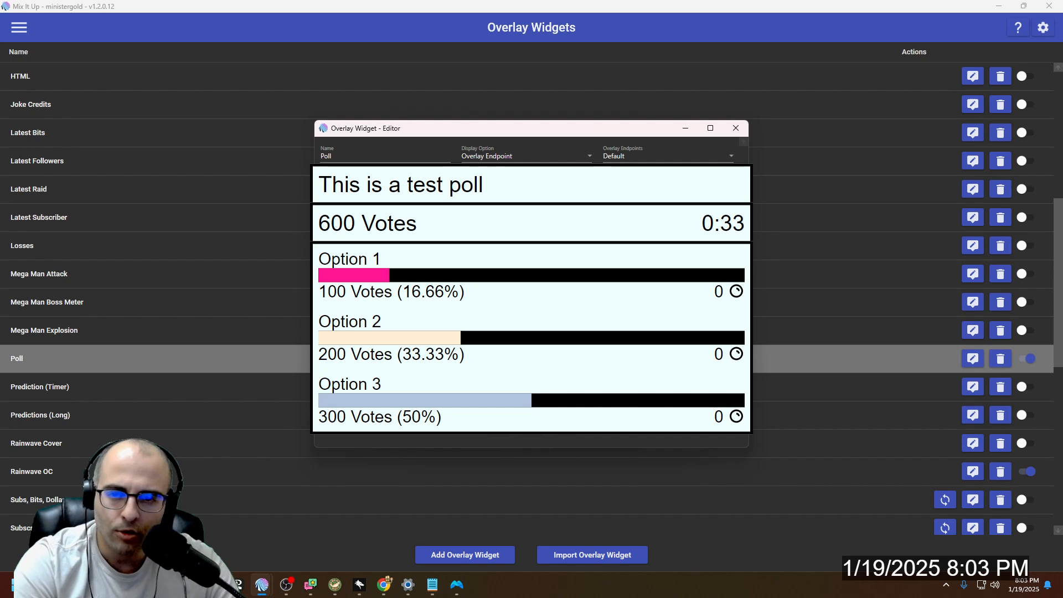
{"action": "left_click", "coordinate": [526, 288]}
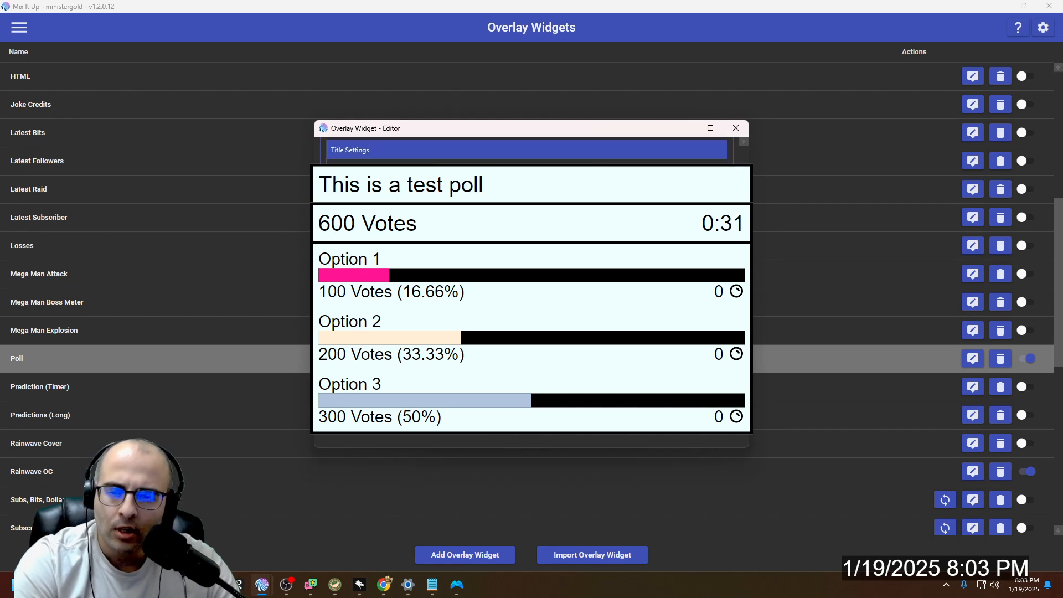
{"action": "scroll", "coordinate": [526, 288], "scroll_direction": "up", "scroll_amount": 5}
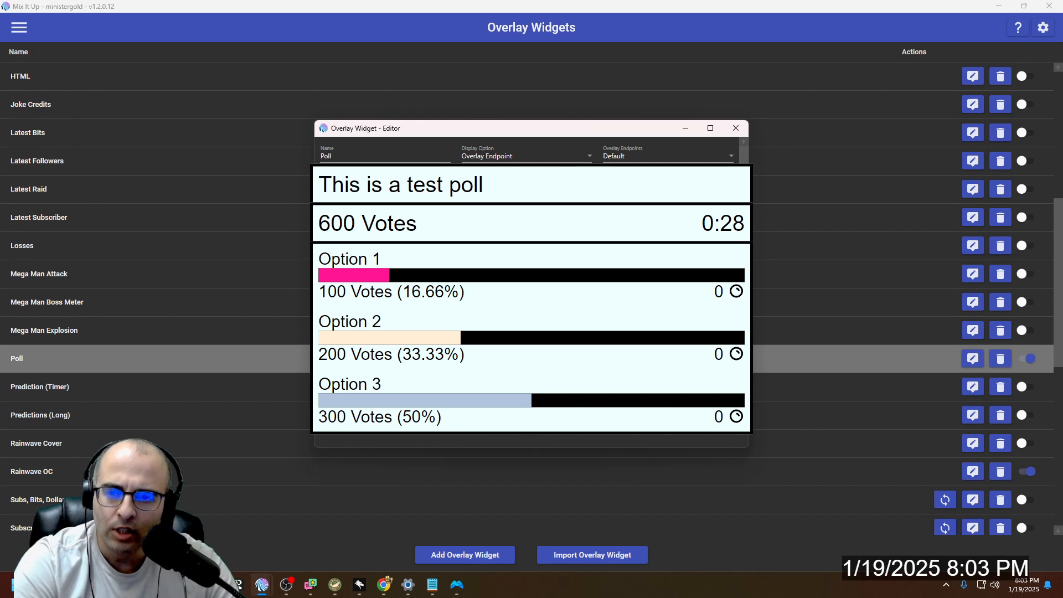
{"action": "left_click", "coordinate": [500, 434]}
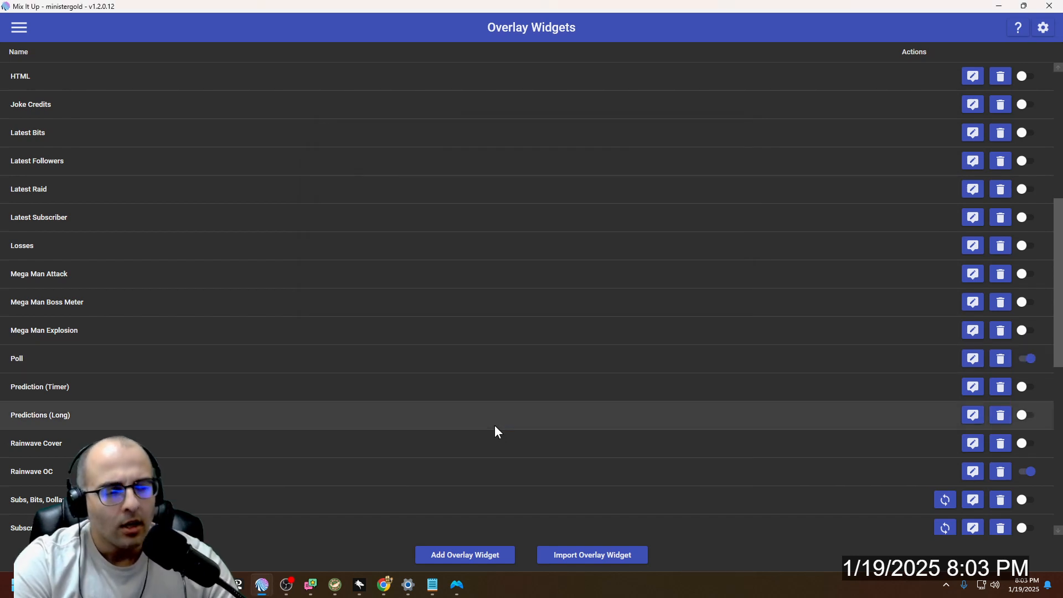